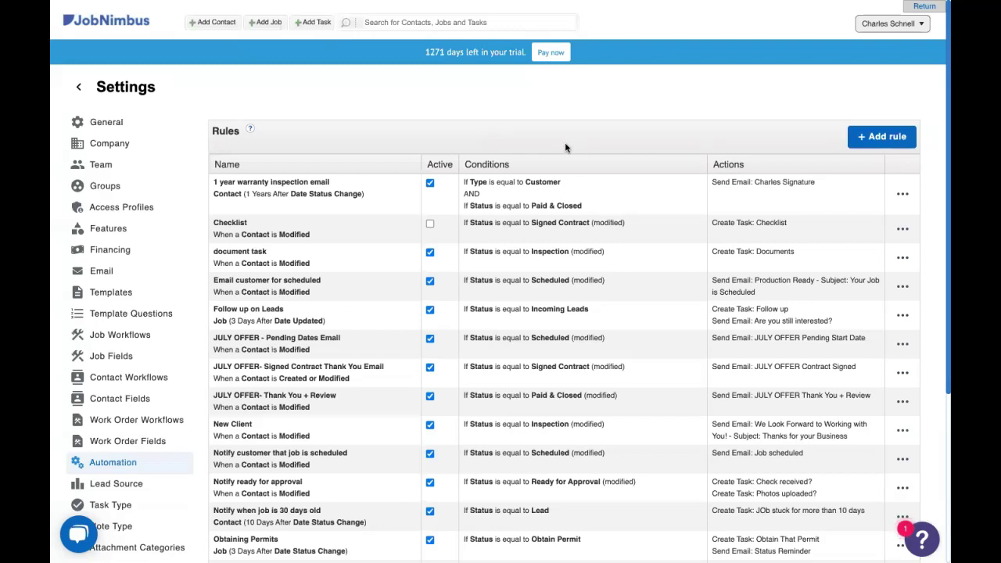
Start a new automation rule and review the record types and events available for an event-based trigger.
{"action": "left_click", "coordinate": [875, 138]}
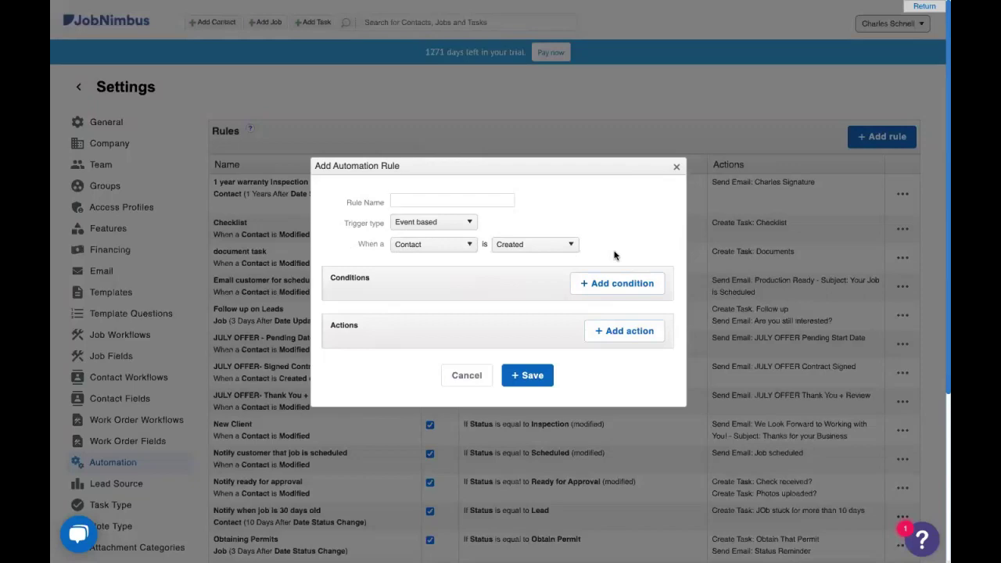
{"action": "left_click", "coordinate": [437, 251]}
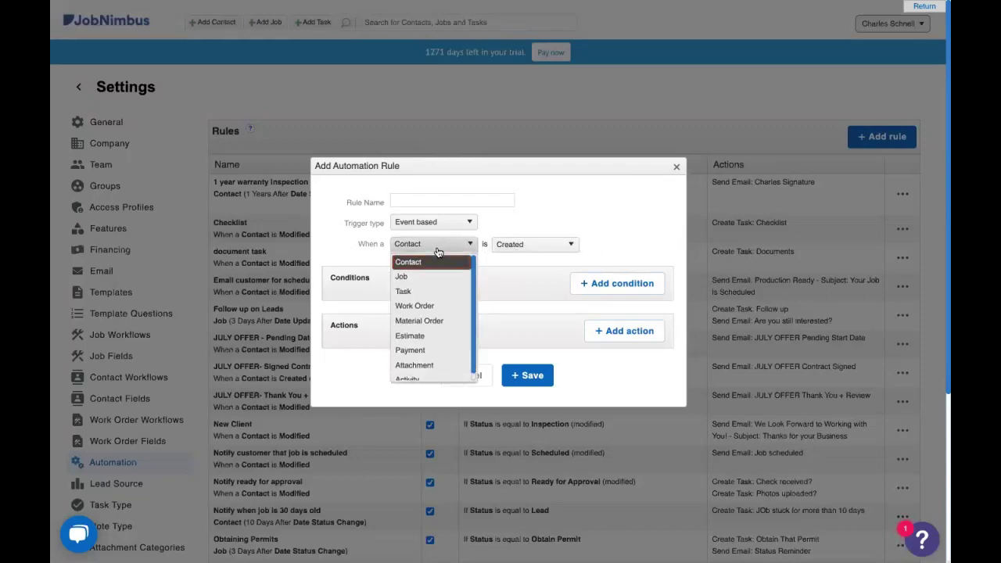
{"action": "scroll", "coordinate": [442, 319], "scroll_direction": "down", "scroll_amount": 1}
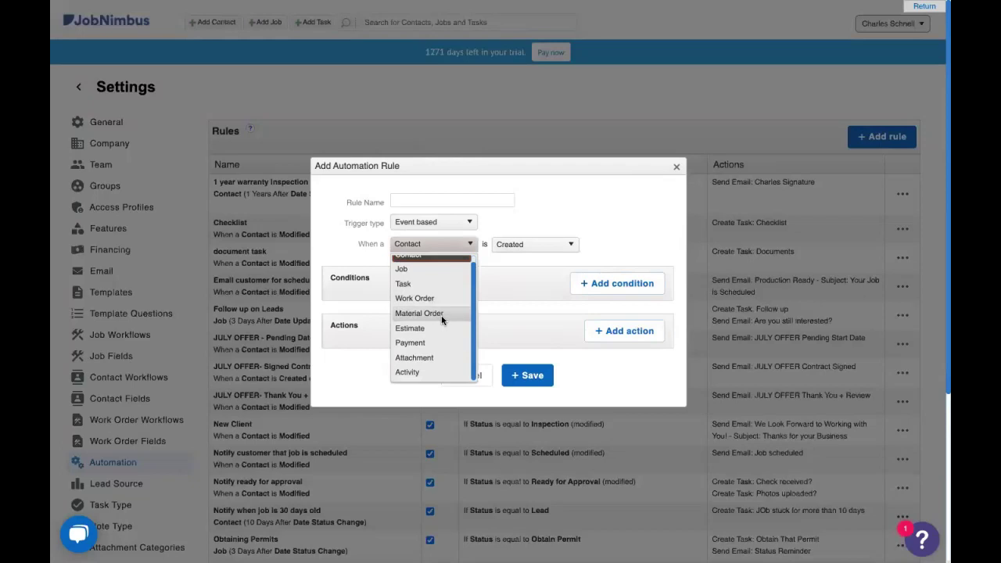
{"action": "scroll", "coordinate": [441, 317], "scroll_direction": "up", "scroll_amount": 1}
{"action": "scroll", "coordinate": [438, 328], "scroll_direction": "down", "scroll_amount": 1}
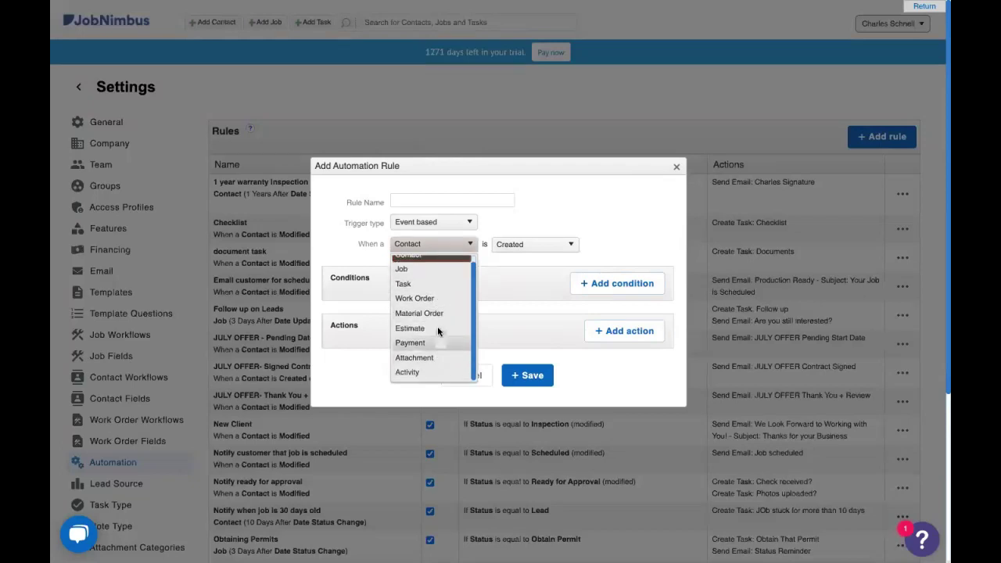
{"action": "scroll", "coordinate": [438, 301], "scroll_direction": "up", "scroll_amount": 1}
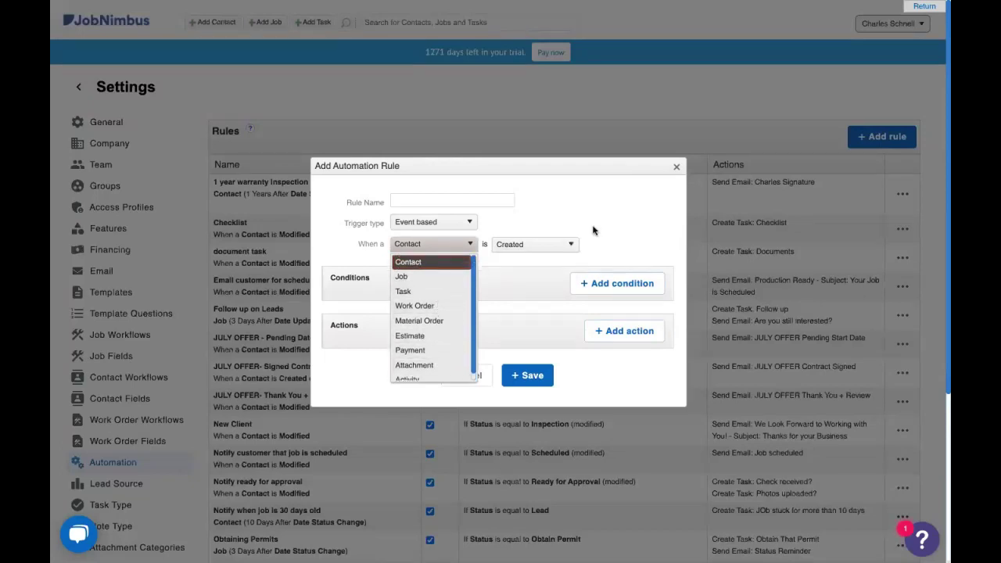
{"action": "scroll", "coordinate": [593, 230], "scroll_direction": "down", "scroll_amount": 1}
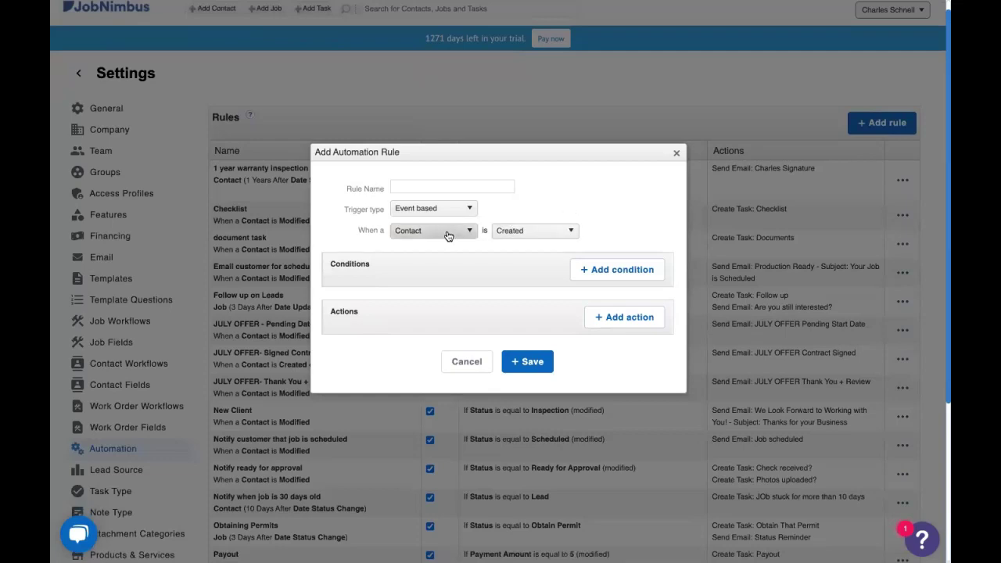
{"action": "left_click", "coordinate": [515, 234]}
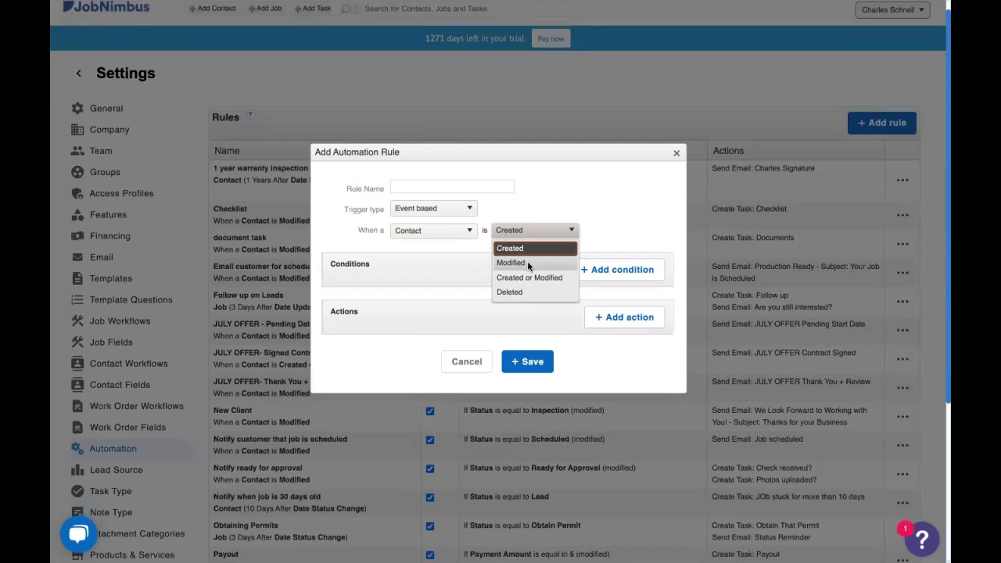
{"action": "left_click", "coordinate": [648, 229]}
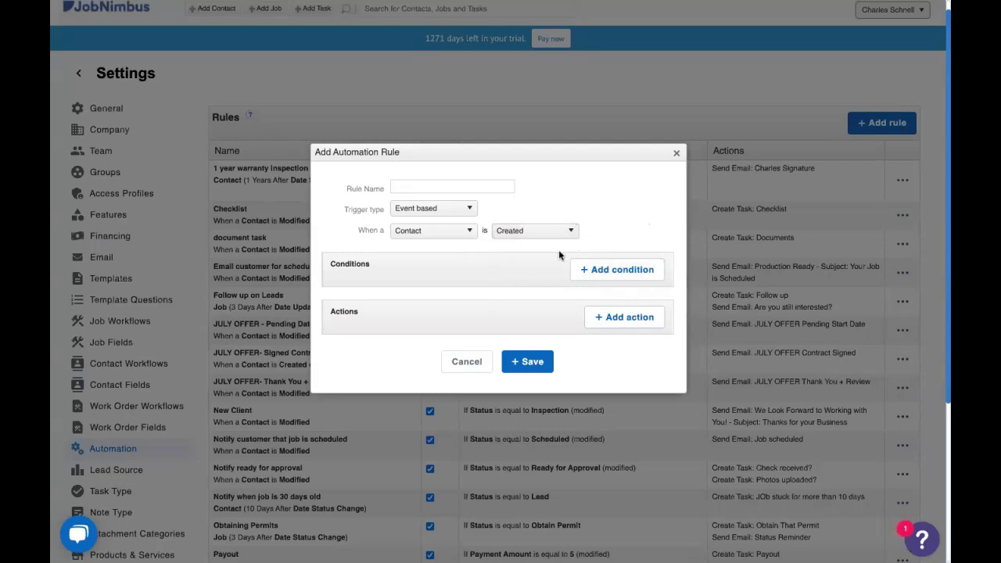
Examine the condition fields and action types available for the event-based contact rule.
{"action": "left_click", "coordinate": [616, 274]}
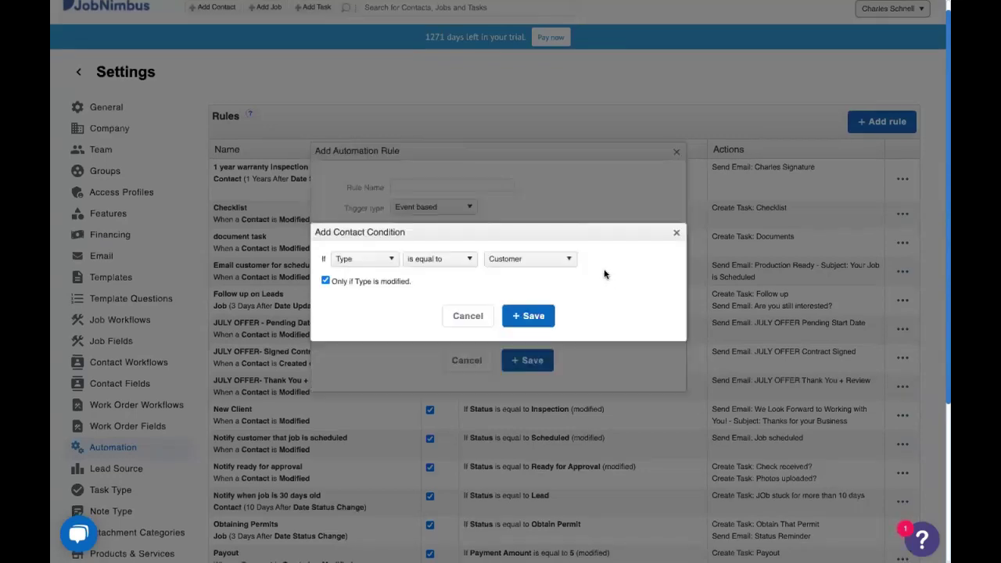
{"action": "left_click", "coordinate": [382, 266]}
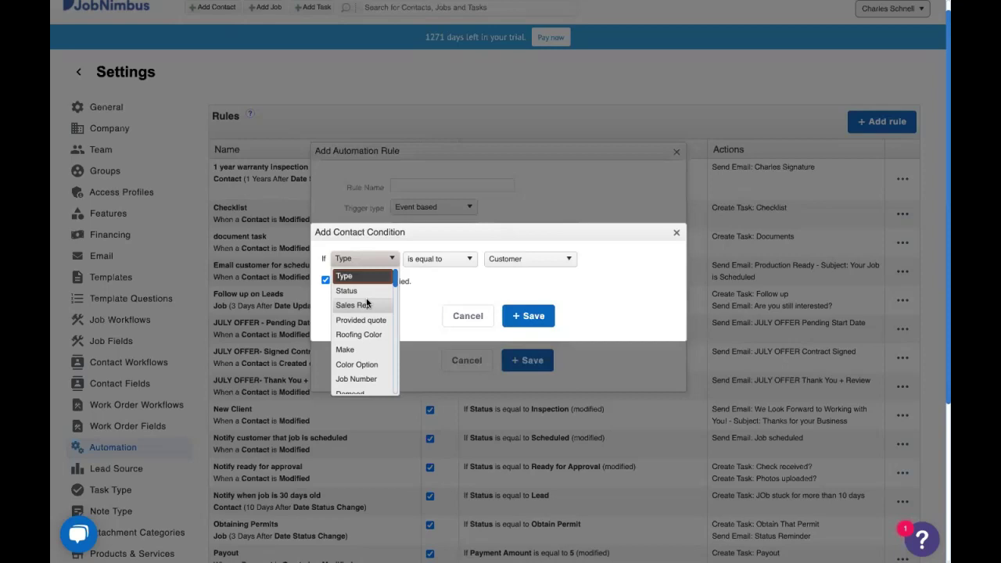
{"action": "left_click", "coordinate": [676, 232]}
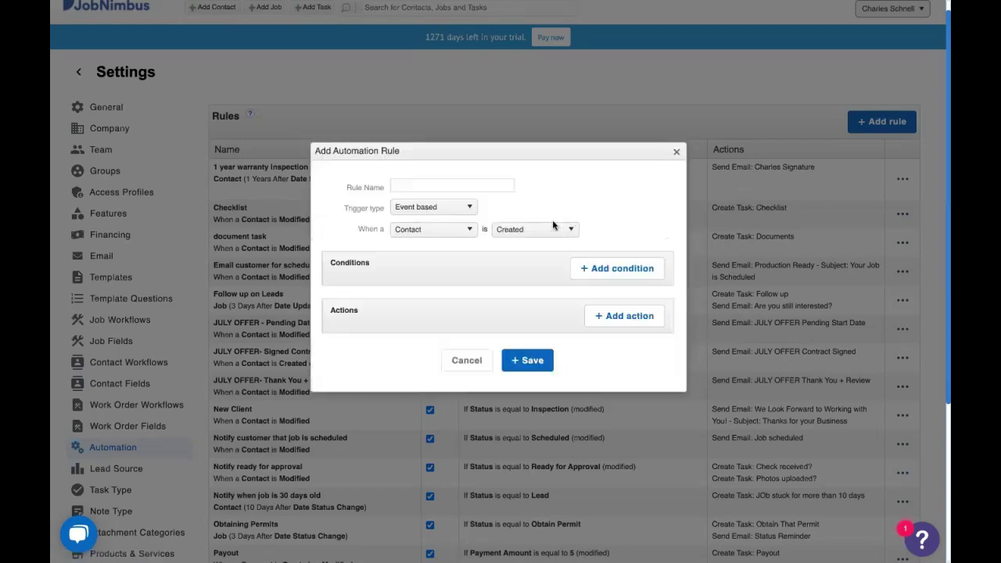
{"action": "left_click", "coordinate": [639, 316]}
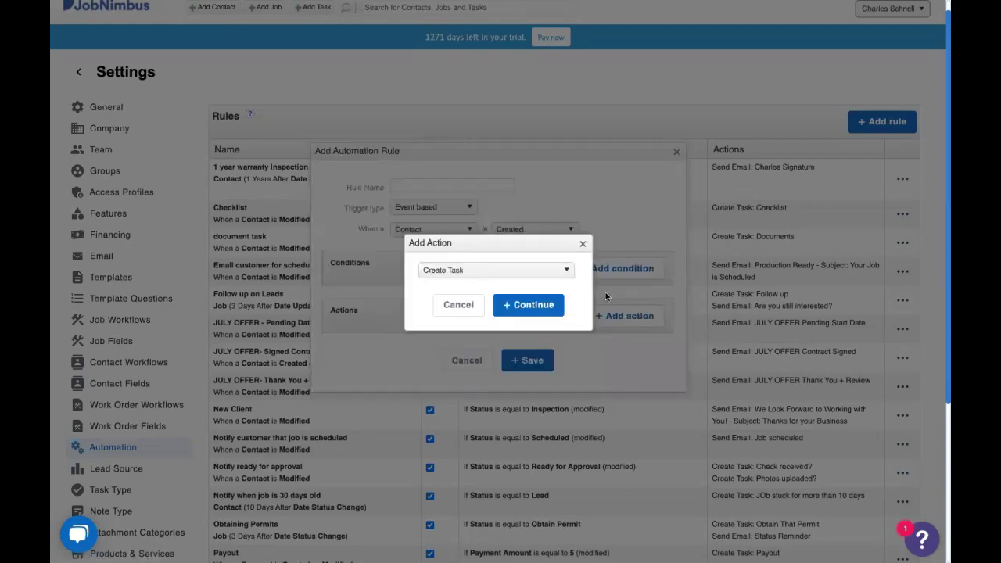
{"action": "left_click", "coordinate": [535, 271]}
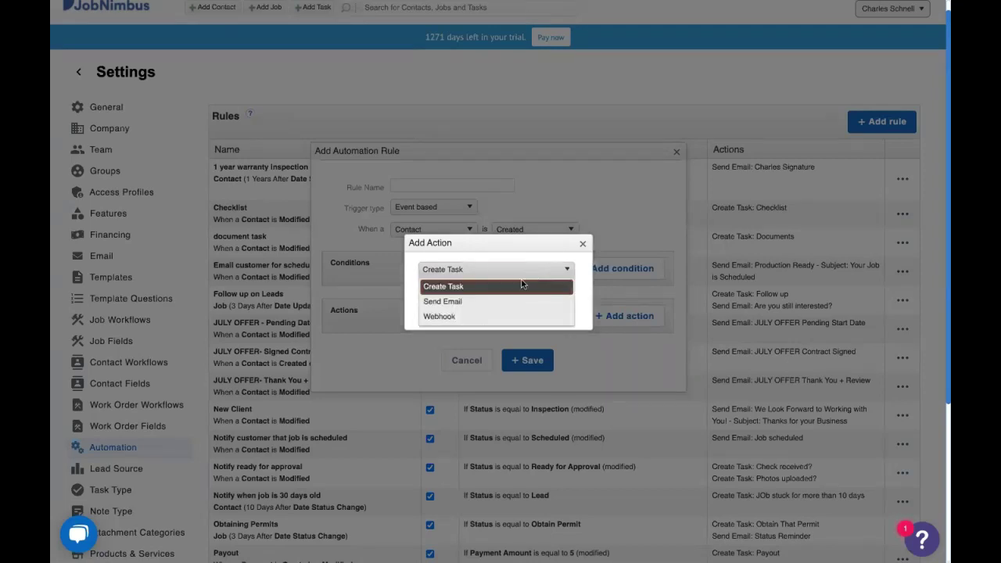
{"action": "left_click", "coordinate": [582, 243]}
{"action": "left_click", "coordinate": [582, 243]}
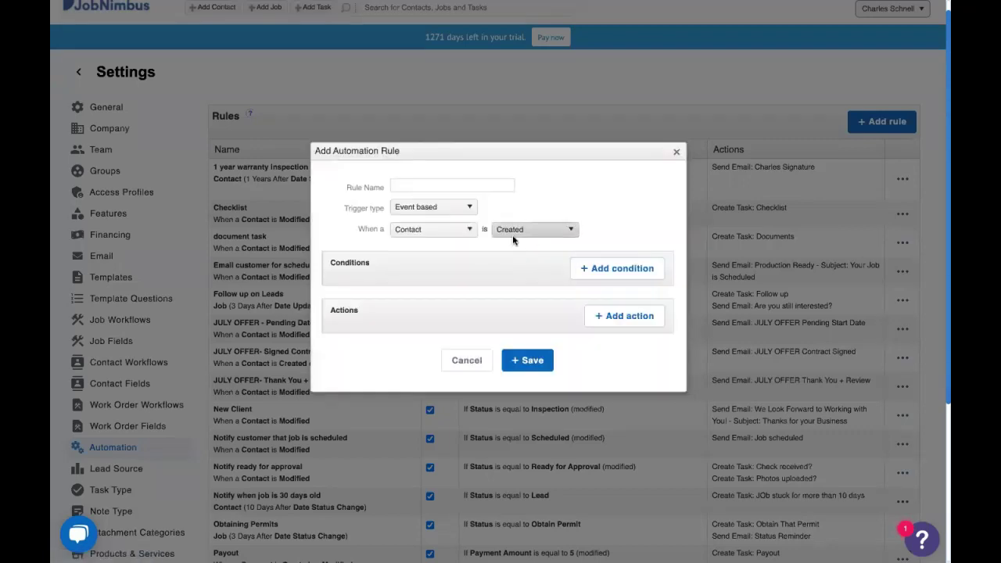
Switch the trigger type to Time based and review the dates the automation can run from.
{"action": "left_click", "coordinate": [440, 208]}
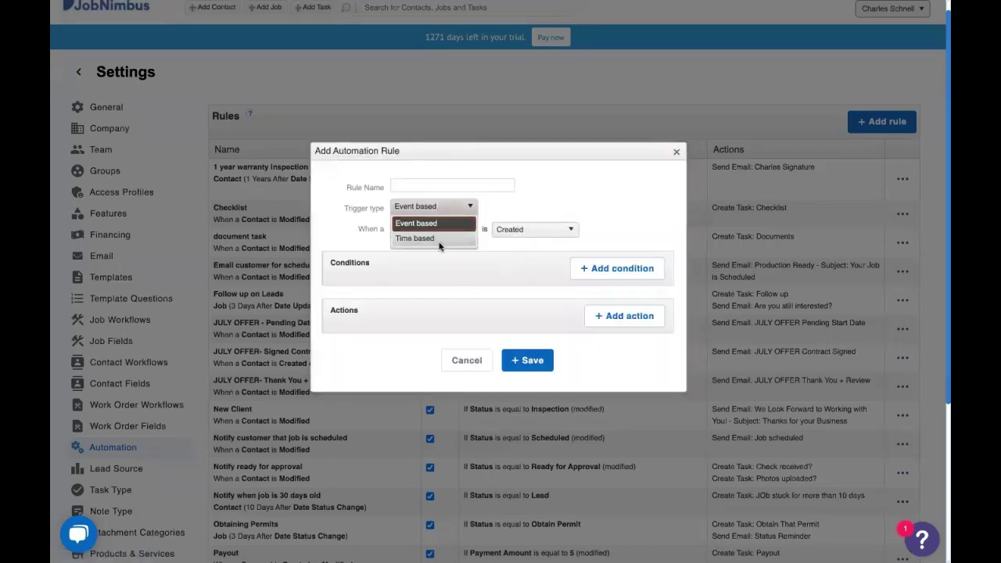
{"action": "left_click", "coordinate": [439, 239]}
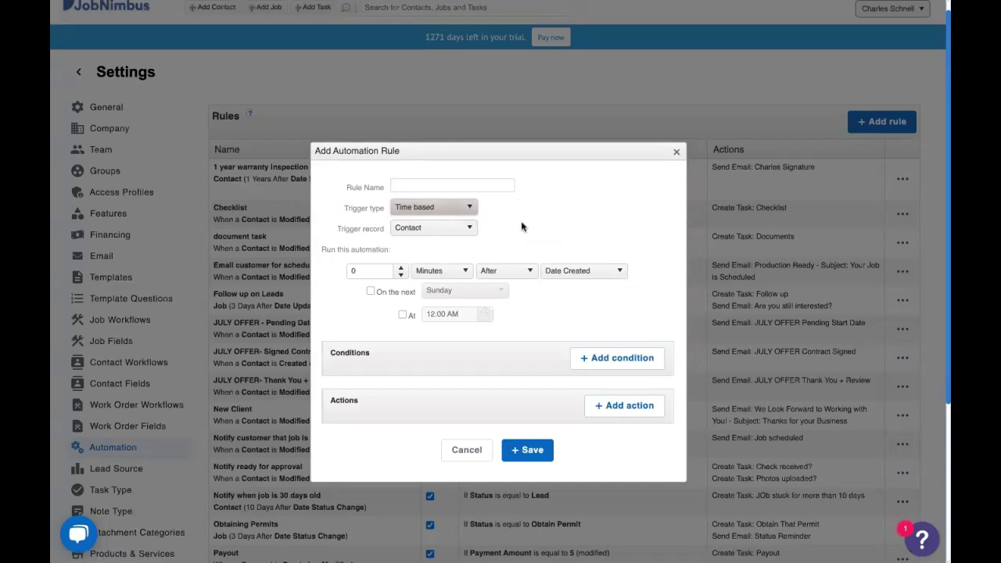
{"action": "left_click", "coordinate": [579, 271]}
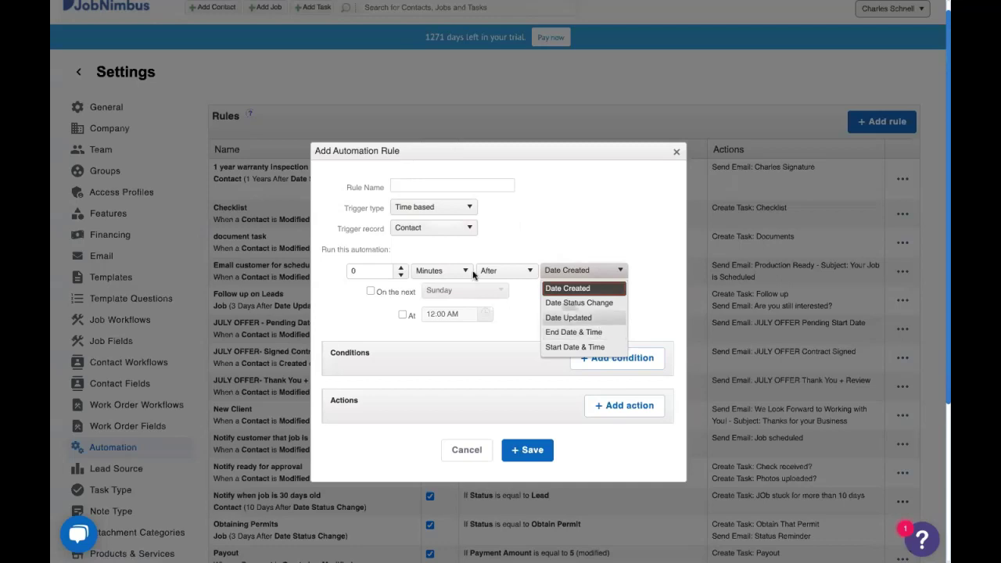
{"action": "left_click", "coordinate": [531, 249]}
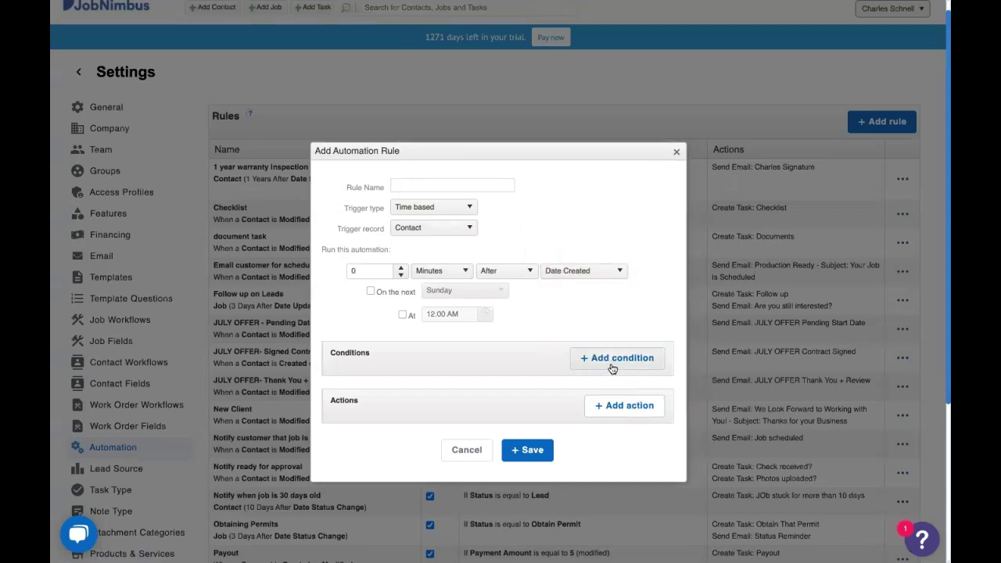
Examine the action types offered for the time-based rule, including Change Status, without adding one.
{"action": "left_click", "coordinate": [620, 405]}
{"action": "left_click", "coordinate": [462, 270]}
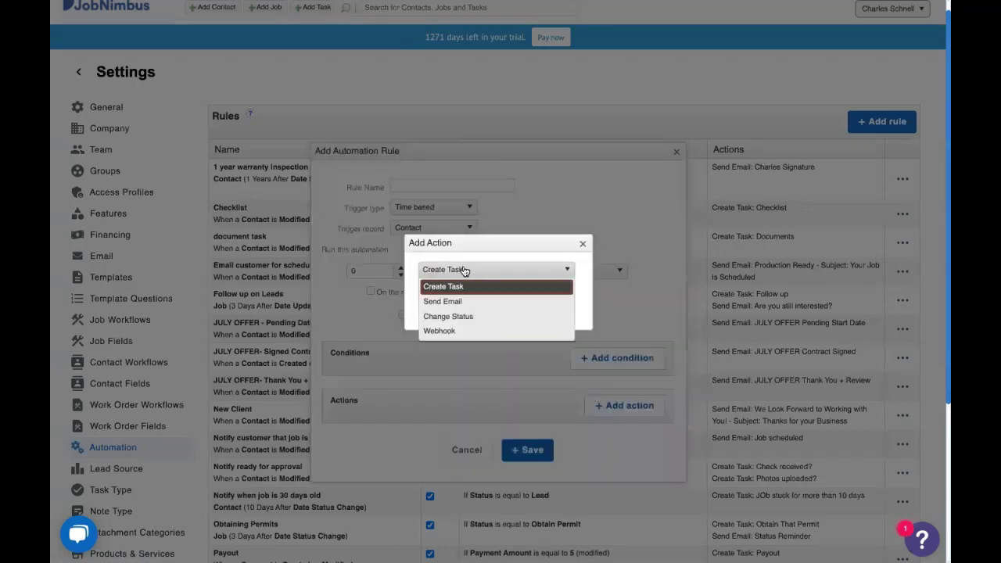
{"action": "left_click", "coordinate": [469, 316]}
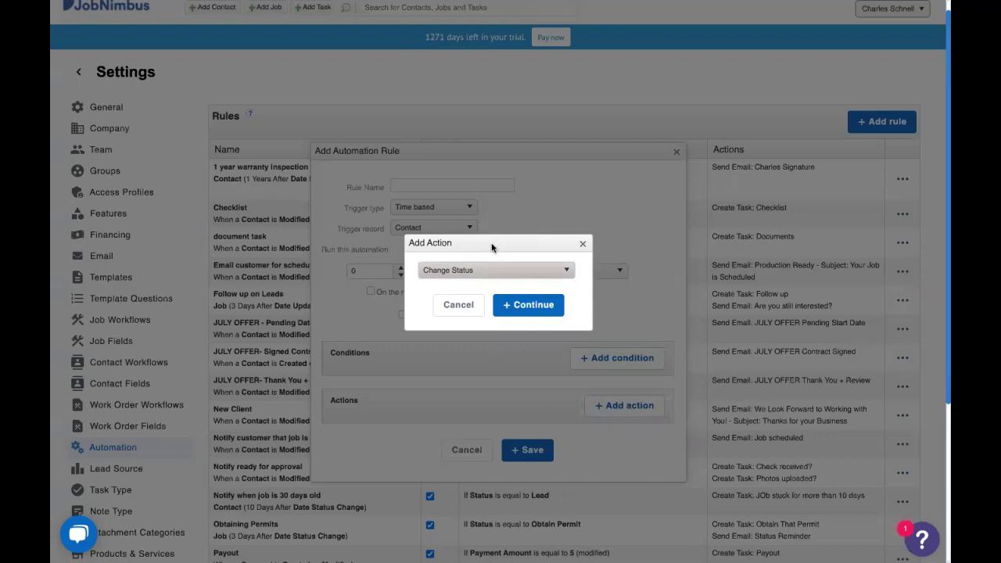
{"action": "left_click", "coordinate": [582, 244]}
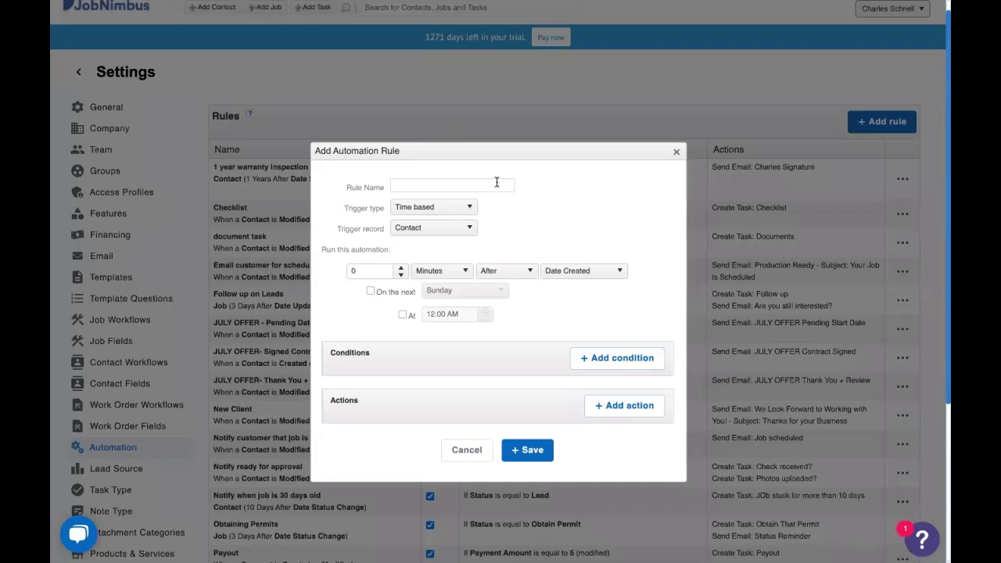
Name the rule "When Signed Contract" and make it event based, triggered when a contact is Modified.
{"action": "type", "text": "When Signed Contract"}
{"action": "left_click", "coordinate": [453, 208]}
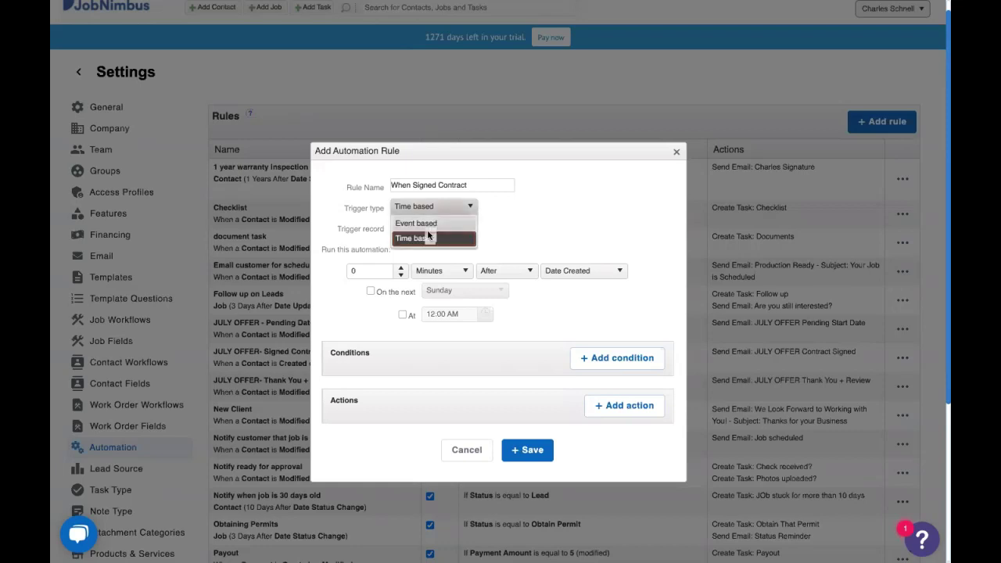
{"action": "left_click", "coordinate": [432, 225]}
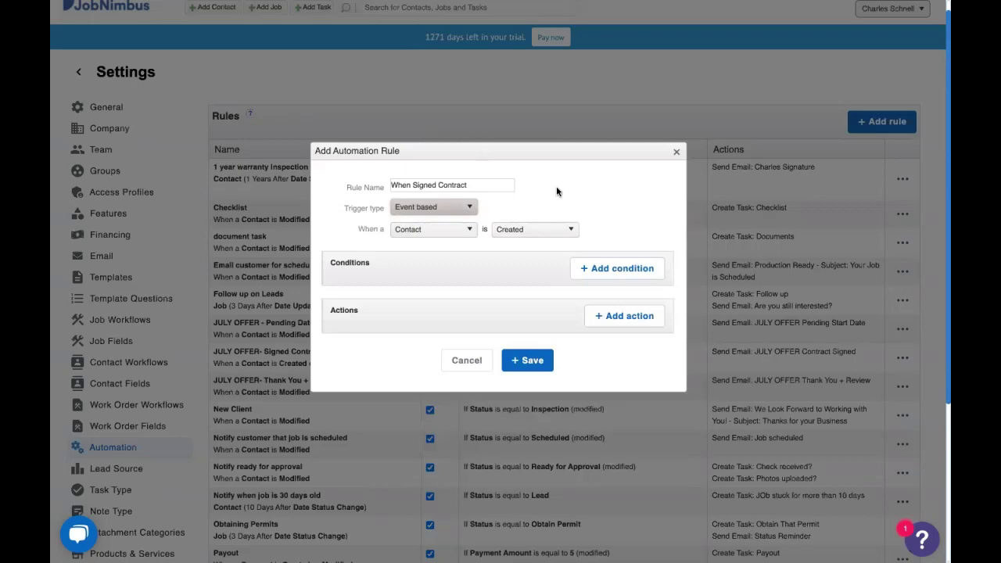
{"action": "left_click", "coordinate": [555, 230]}
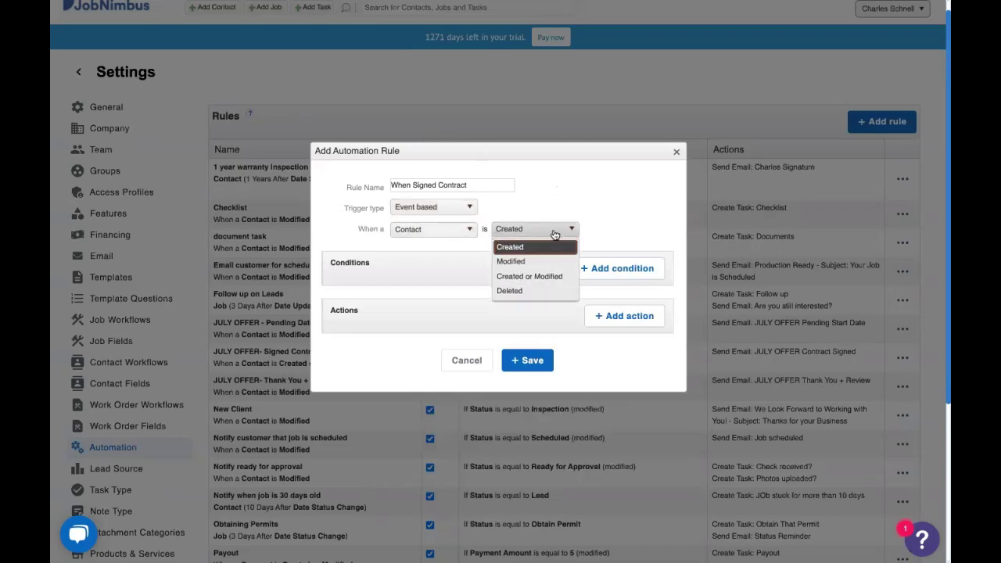
{"action": "left_click", "coordinate": [516, 262]}
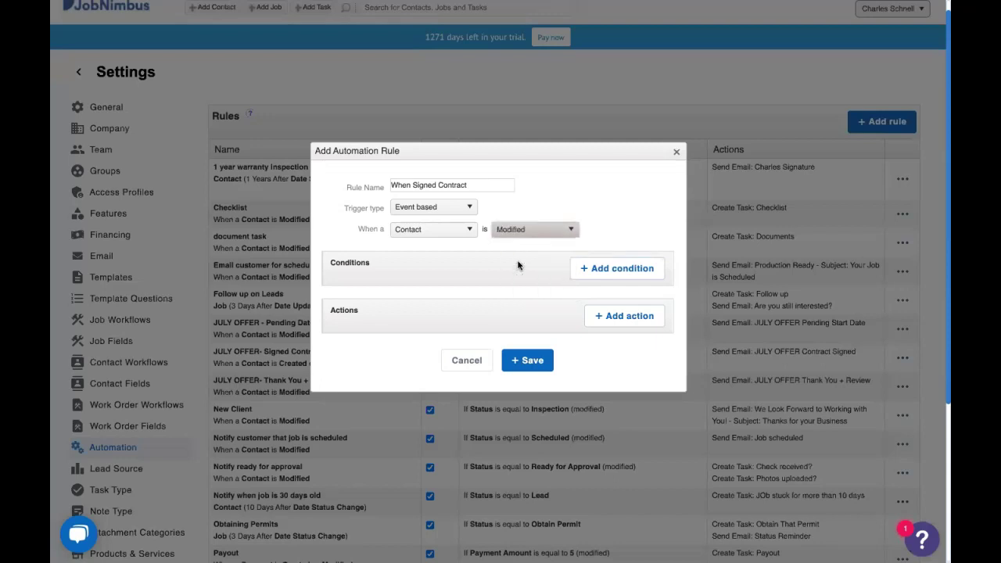
Add a condition that Status is equal to Signed Contract, only if the status is modified.
{"action": "left_click", "coordinate": [618, 269]}
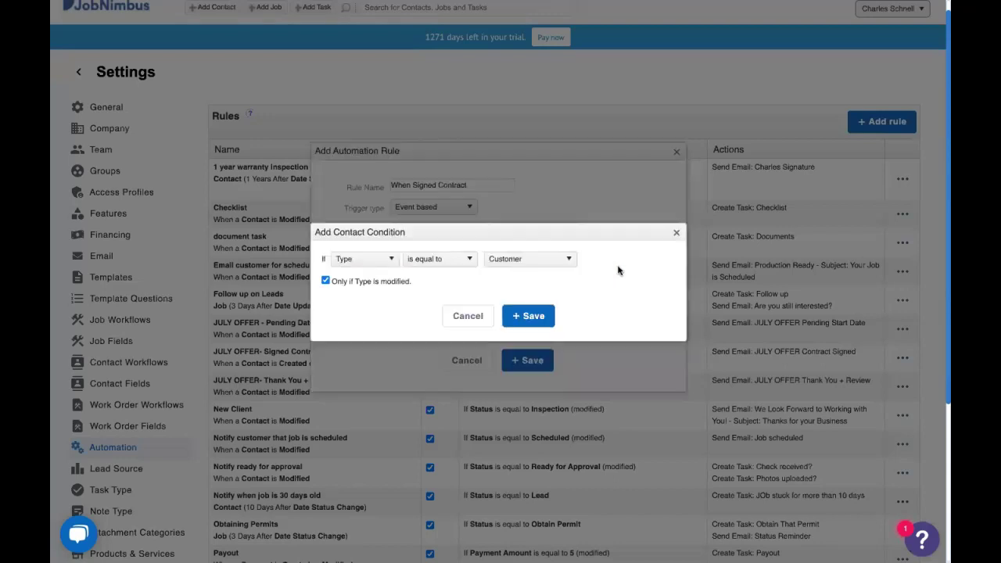
{"action": "left_click", "coordinate": [365, 258]}
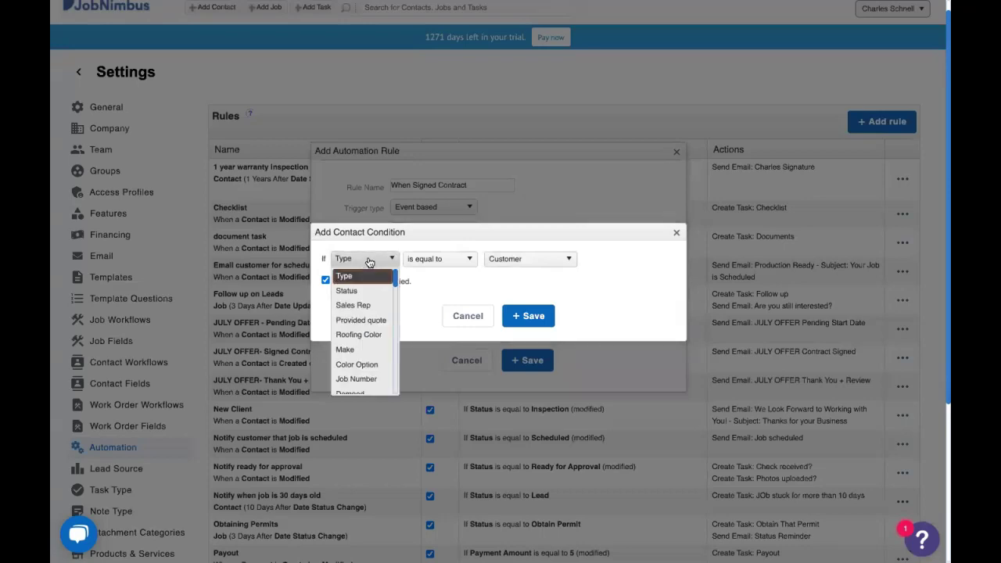
{"action": "left_click", "coordinate": [365, 291]}
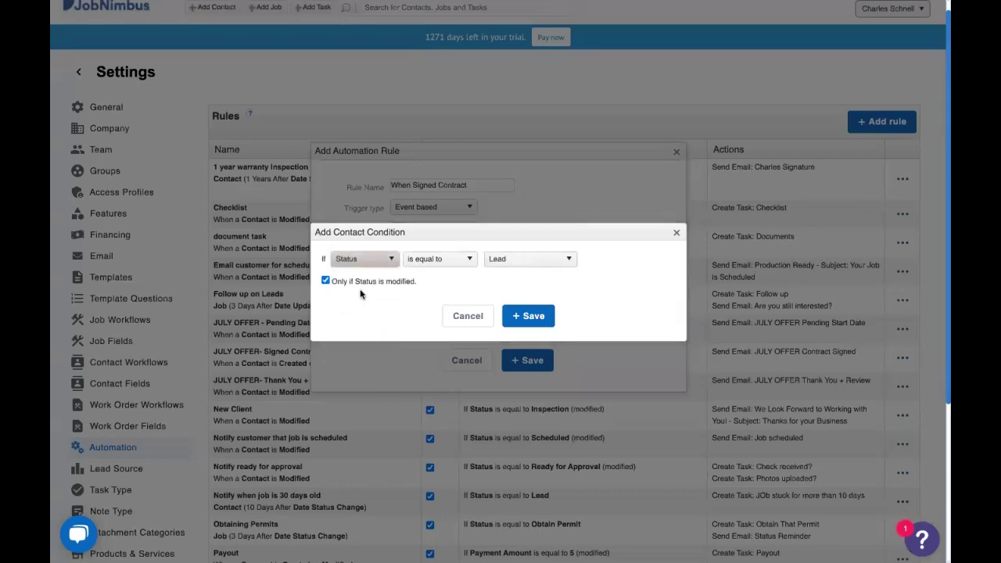
{"action": "left_click", "coordinate": [510, 263]}
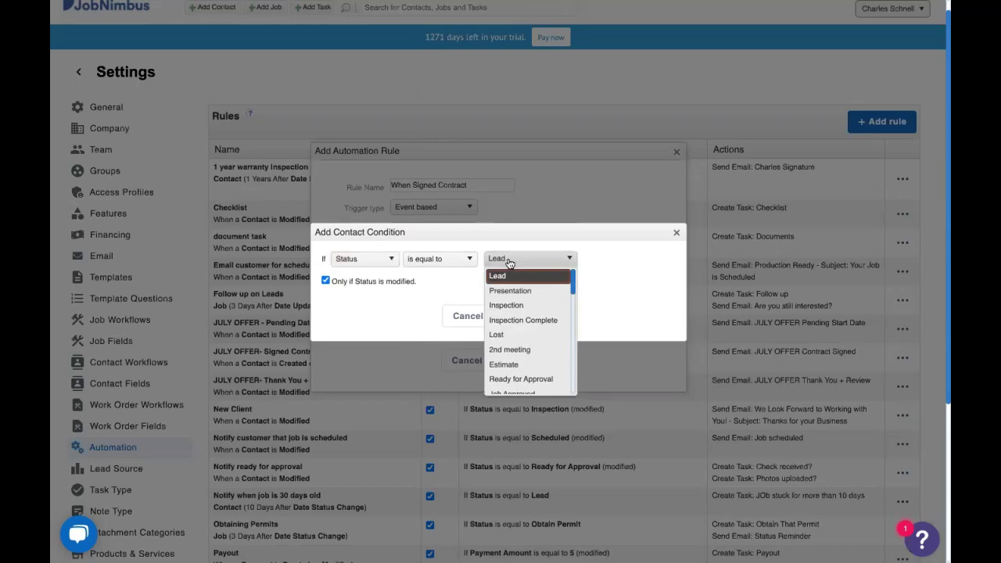
{"action": "scroll", "coordinate": [513, 334], "scroll_direction": "down", "scroll_amount": 2}
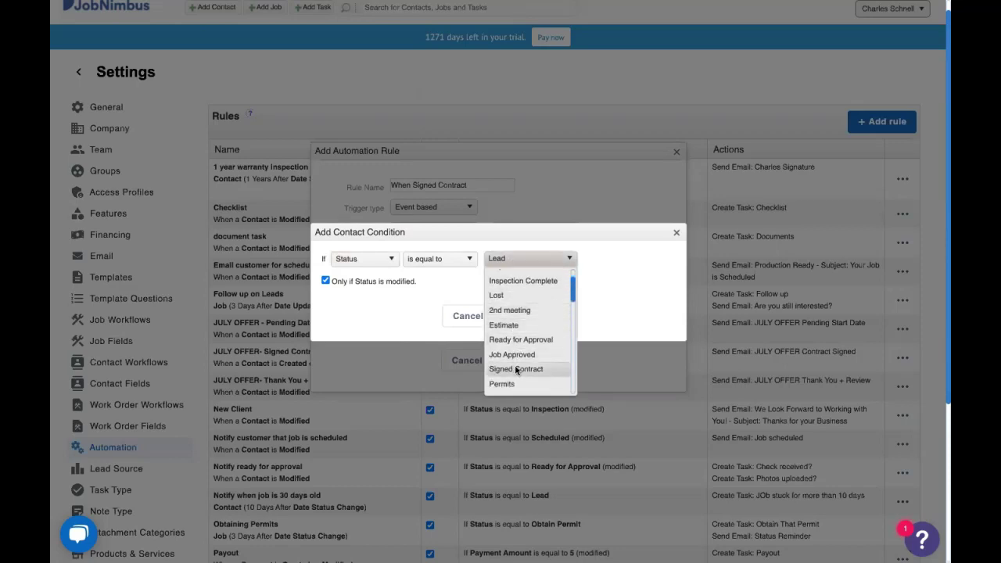
{"action": "left_click", "coordinate": [517, 369]}
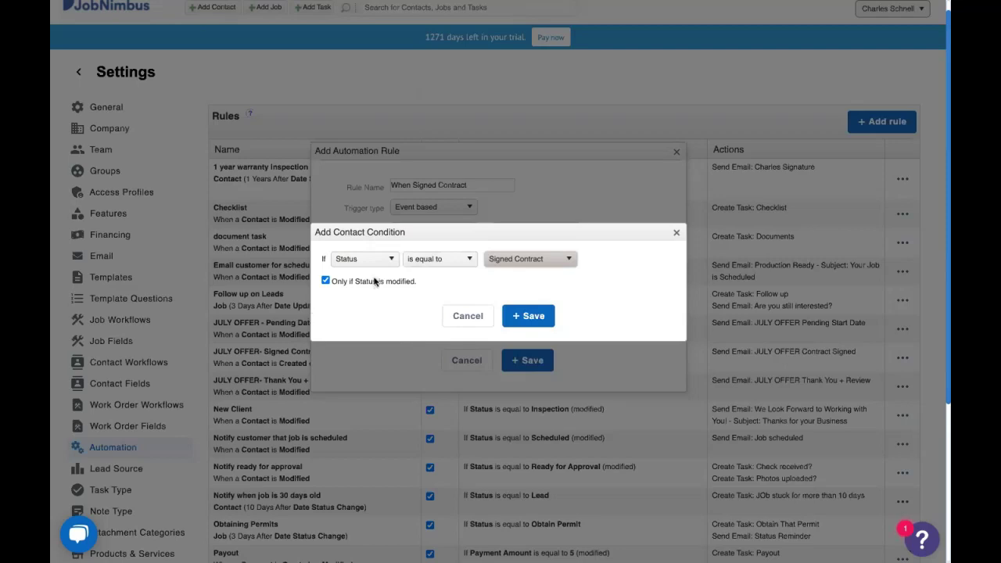
{"action": "left_click", "coordinate": [524, 317]}
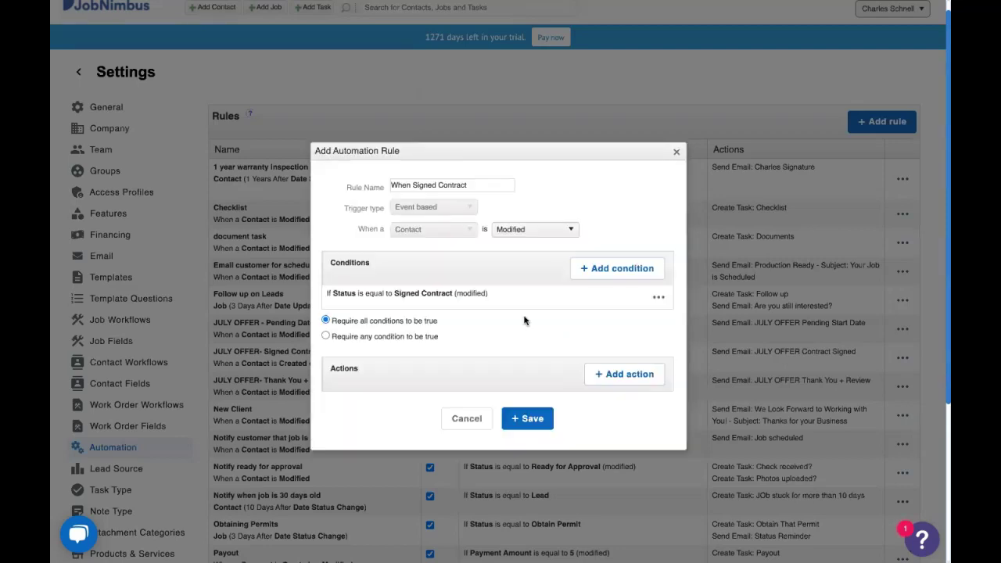
Add a second condition that Type is equal to Customer, without requiring the type to be modified.
{"action": "left_click", "coordinate": [610, 268]}
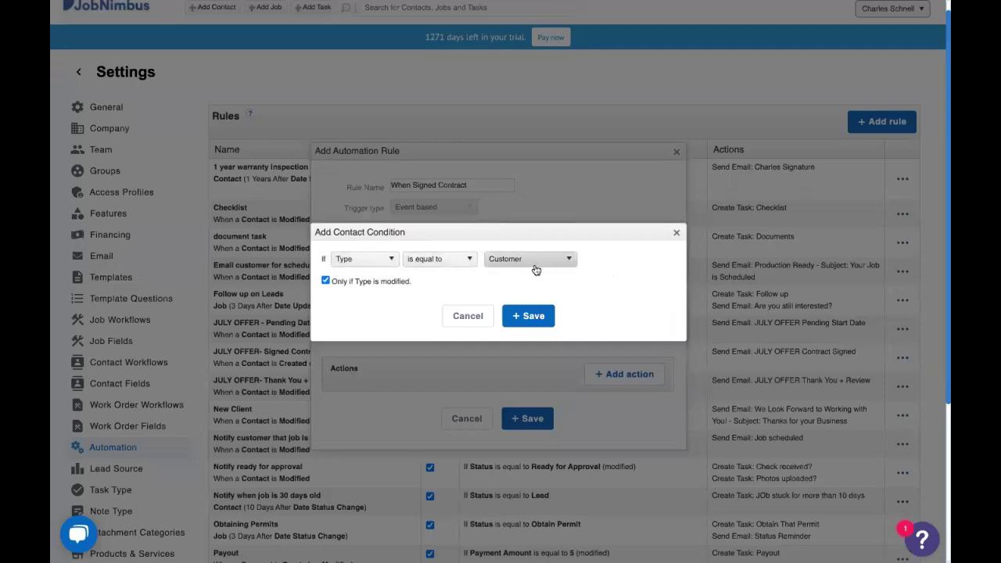
{"action": "left_click", "coordinate": [326, 282]}
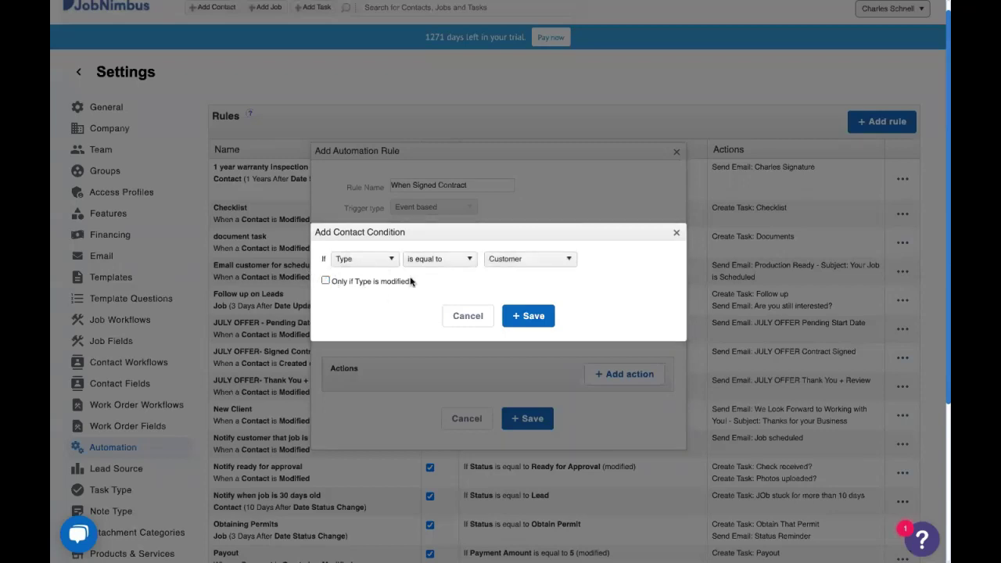
{"action": "left_click", "coordinate": [538, 313]}
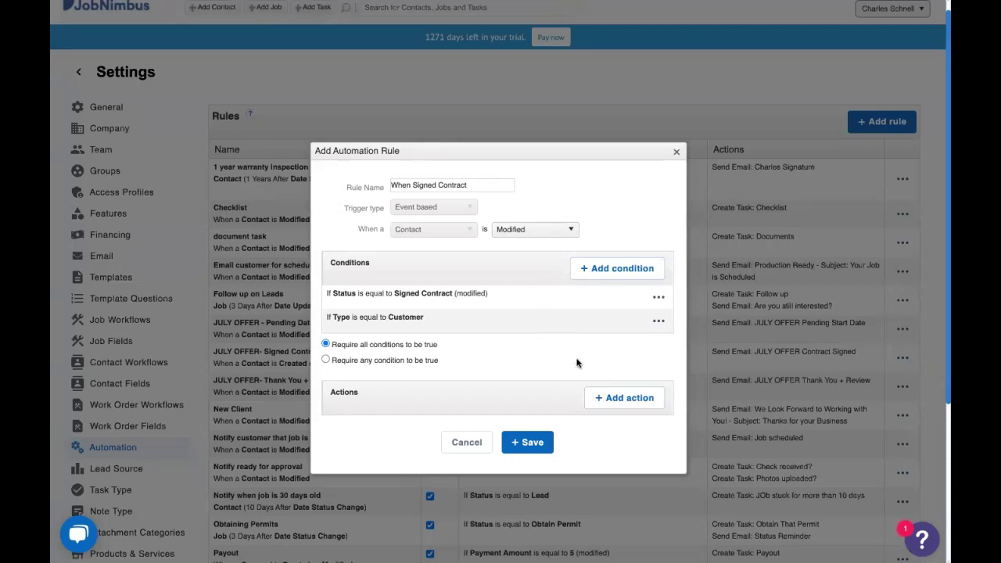
Add a Create Task action to the rule and name the task "Review the Contract and Create the Invoice".
{"action": "left_click", "coordinate": [620, 399]}
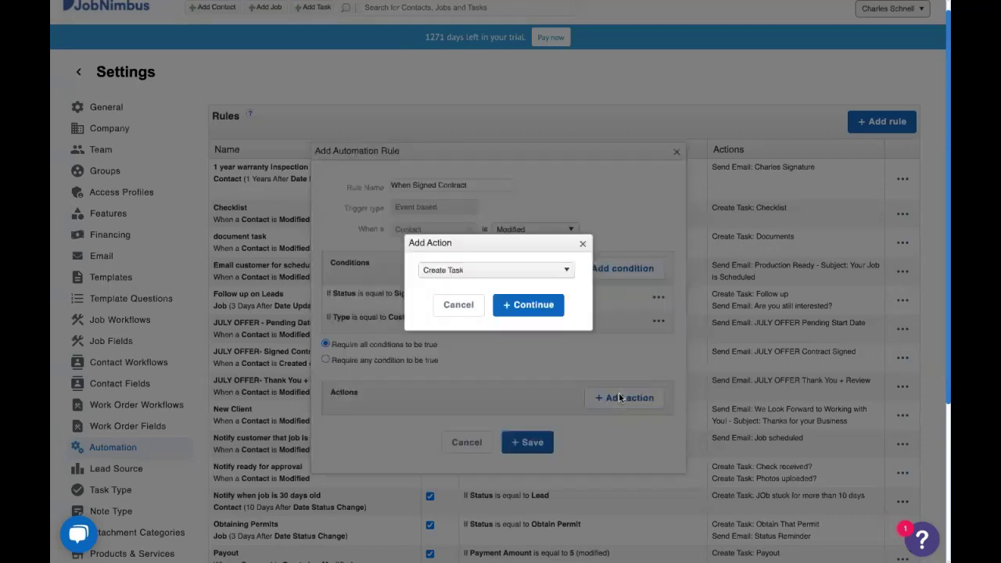
{"action": "left_click", "coordinate": [524, 306]}
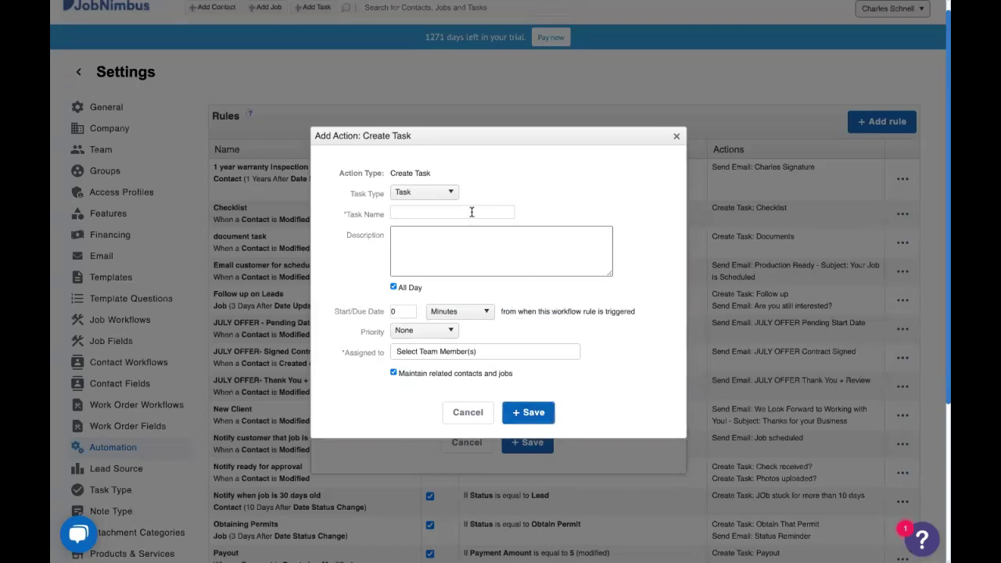
{"action": "type", "text": "Review the Contract ads"}
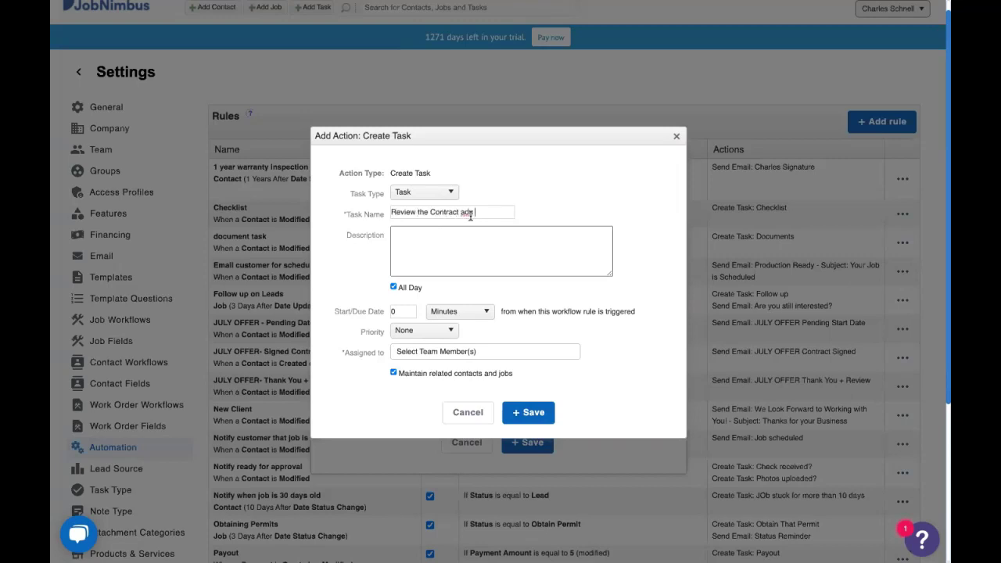
{"action": "type", "text": " Create the Invoice"}
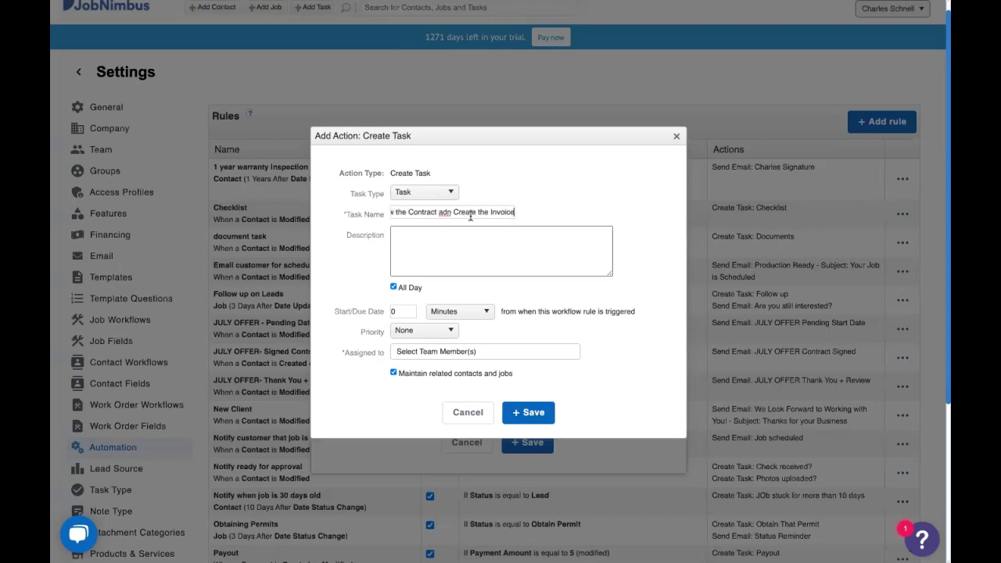
{"action": "left_click", "coordinate": [451, 212]}
{"action": "key", "text": "BackSpace"}
{"action": "key", "text": "BackSpace"}
{"action": "type", "text": "nd"}
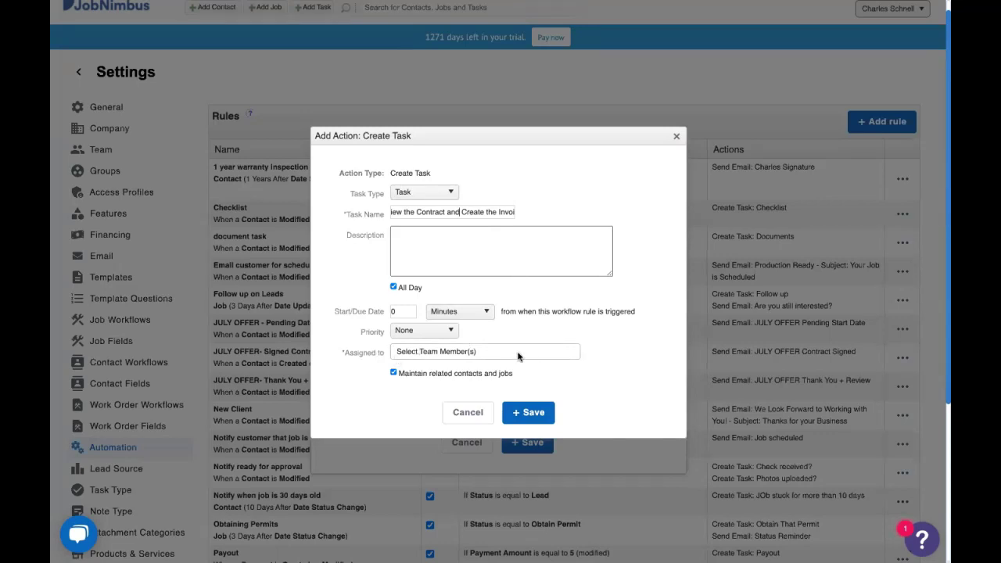
Assign the contract review task to a single named team member and save the action.
{"action": "left_click", "coordinate": [508, 355]}
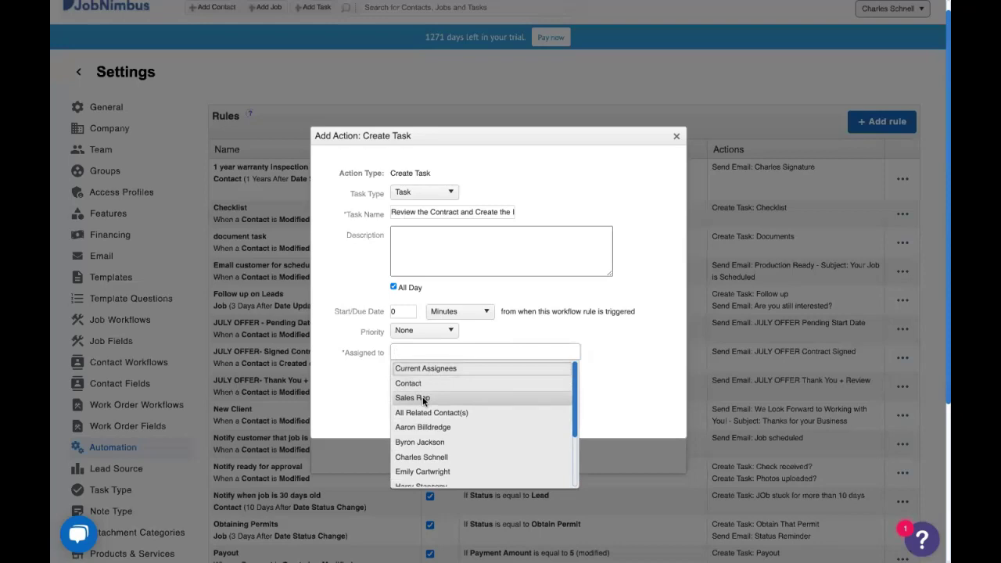
{"action": "left_click", "coordinate": [431, 444]}
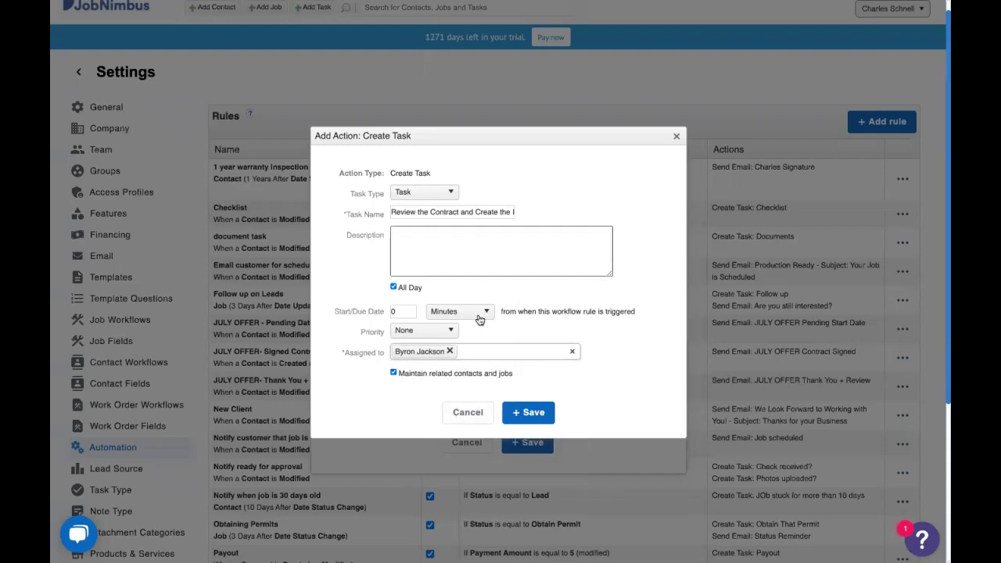
{"action": "left_click", "coordinate": [529, 414]}
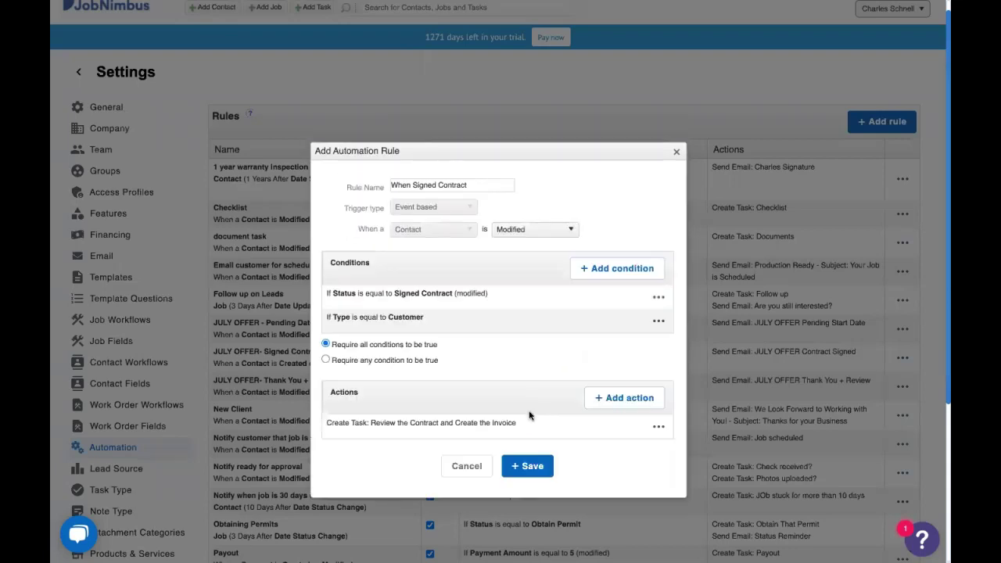
Add a second Create Task action named "Scheduled Production", assigned to a different team member.
{"action": "left_click", "coordinate": [631, 399]}
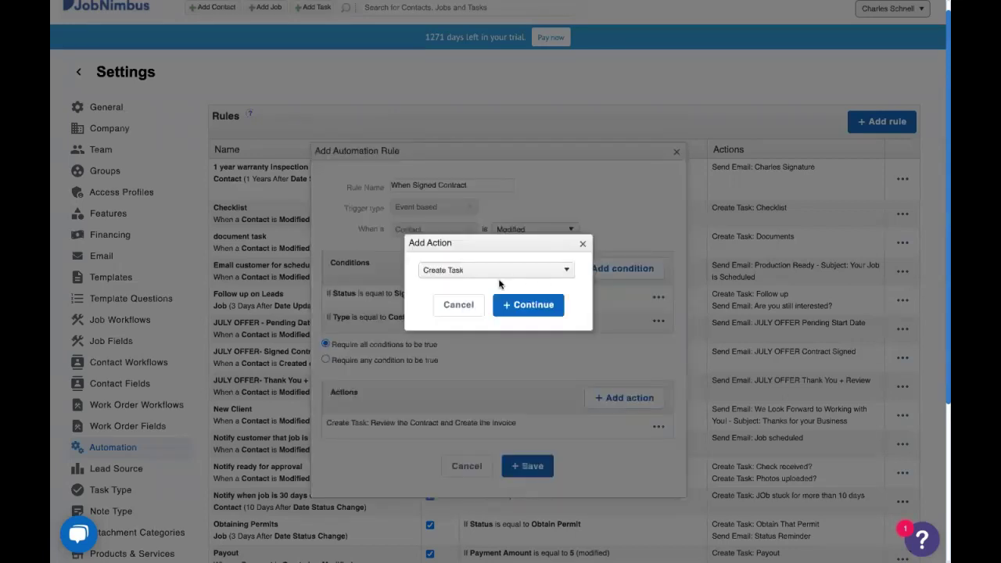
{"action": "left_click", "coordinate": [528, 306]}
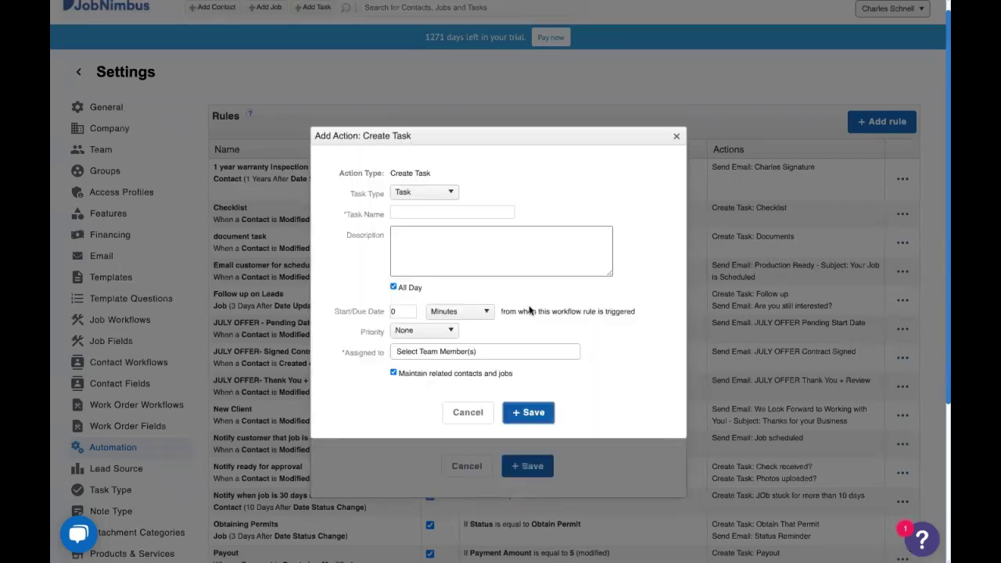
{"action": "left_click", "coordinate": [431, 211]}
{"action": "type", "text": "Scheduled P"}
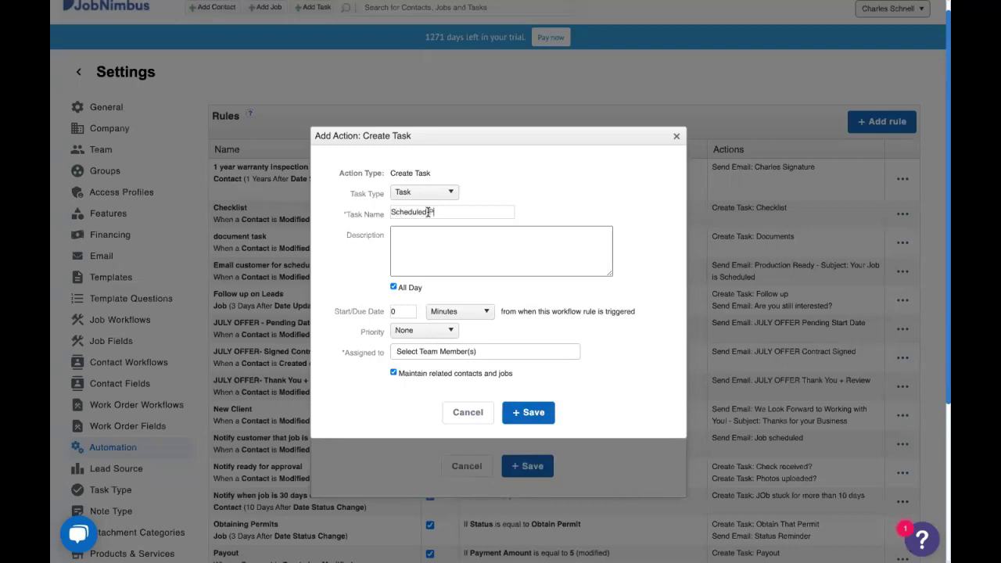
{"action": "type", "text": "roduction"}
{"action": "left_click", "coordinate": [430, 352]}
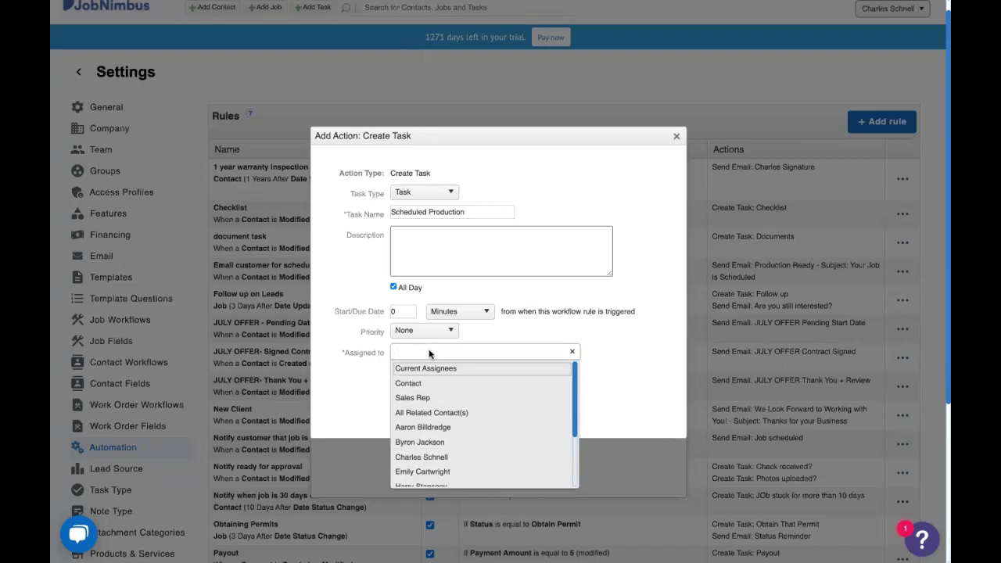
{"action": "left_click", "coordinate": [422, 427]}
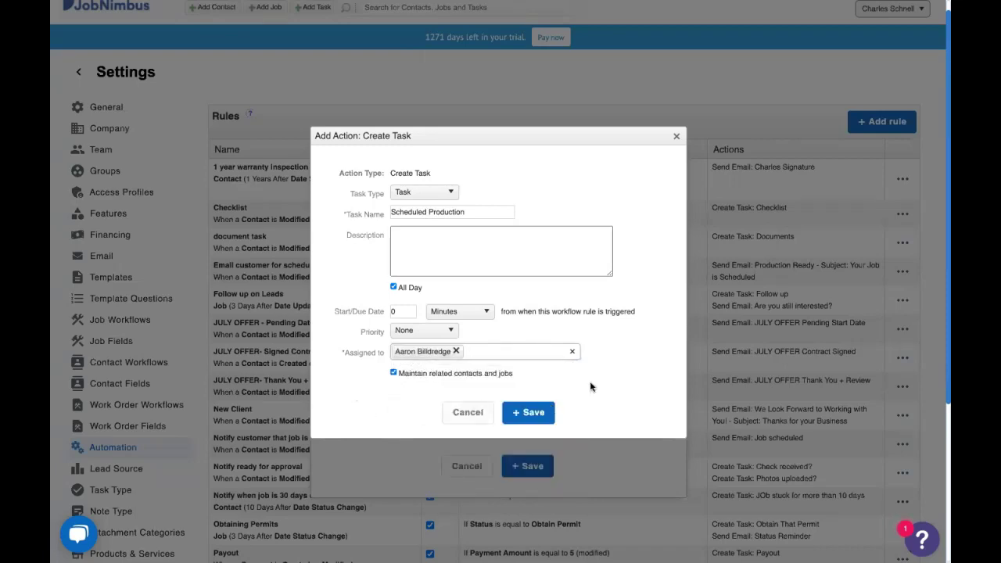
{"action": "left_click", "coordinate": [528, 413]}
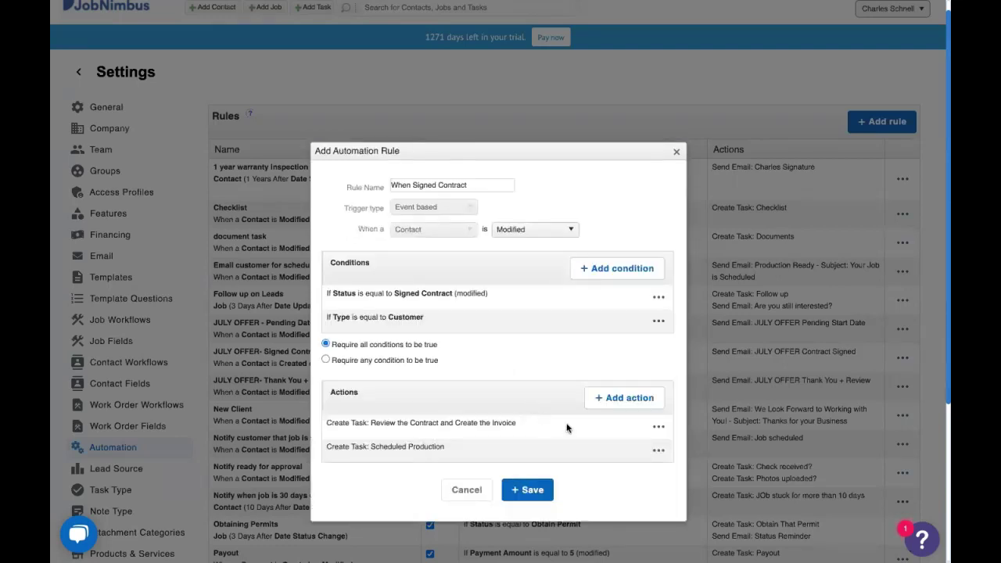
Add a Send Email action with the "We Look Forward to Working with You!" template, addressed to Contact, and save the rule.
{"action": "left_click", "coordinate": [622, 401]}
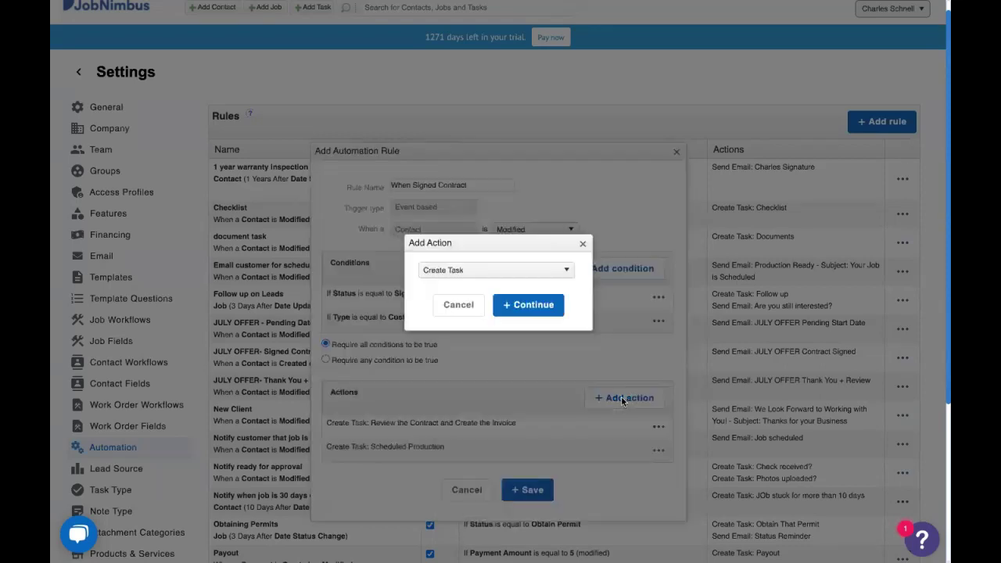
{"action": "left_click", "coordinate": [487, 276]}
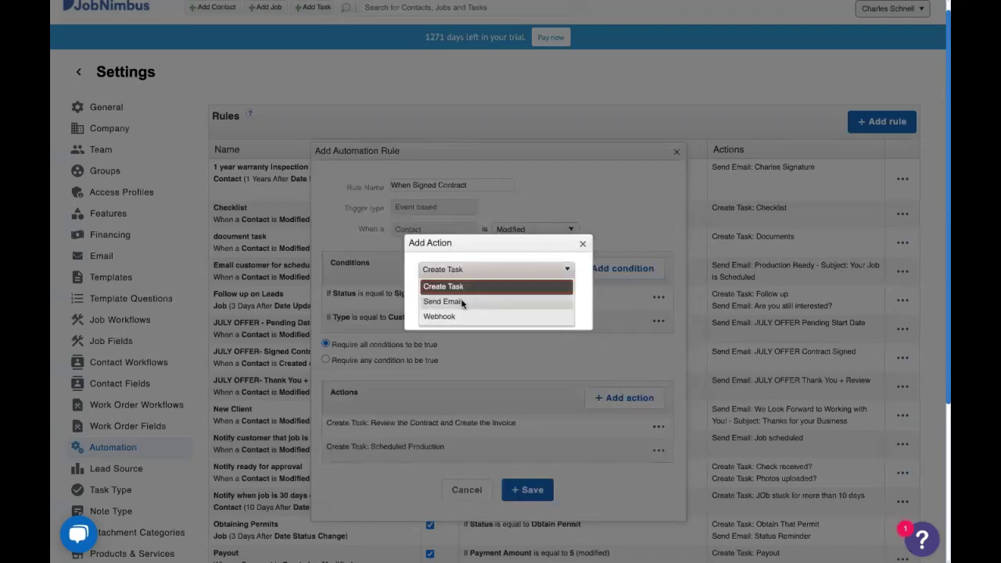
{"action": "left_click", "coordinate": [464, 303]}
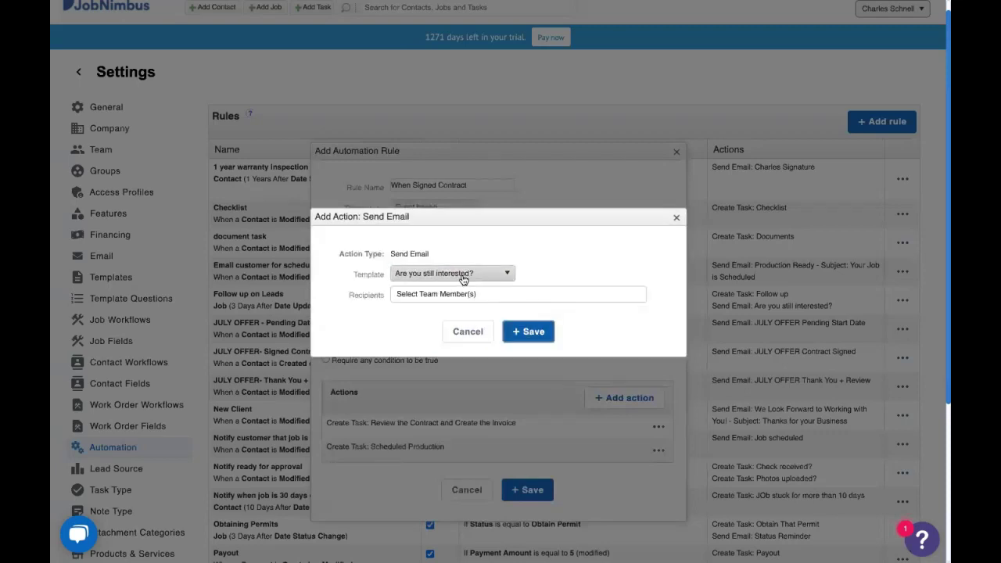
{"action": "left_click", "coordinate": [462, 276]}
{"action": "scroll", "coordinate": [454, 333], "scroll_direction": "down", "scroll_amount": 10}
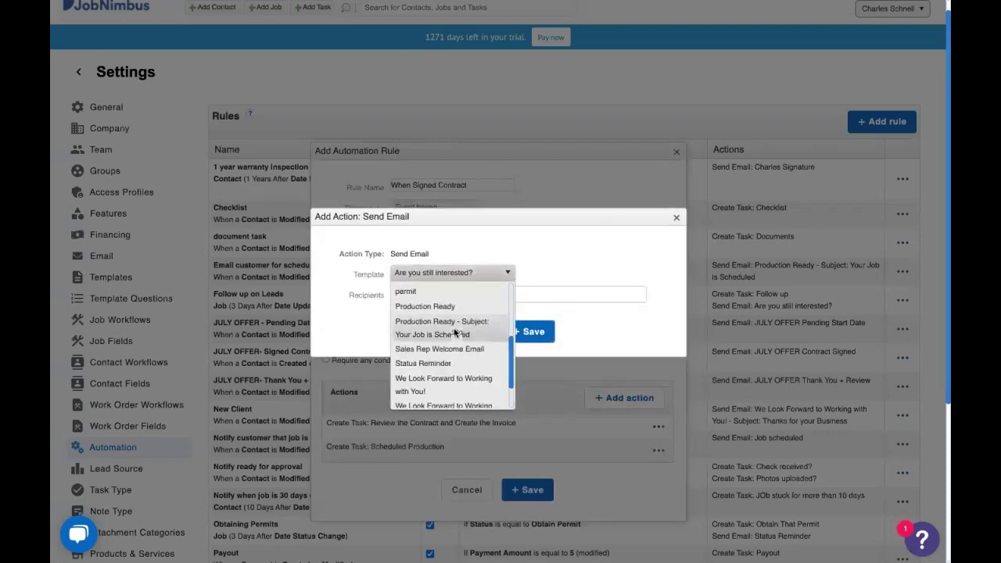
{"action": "left_click", "coordinate": [456, 338]}
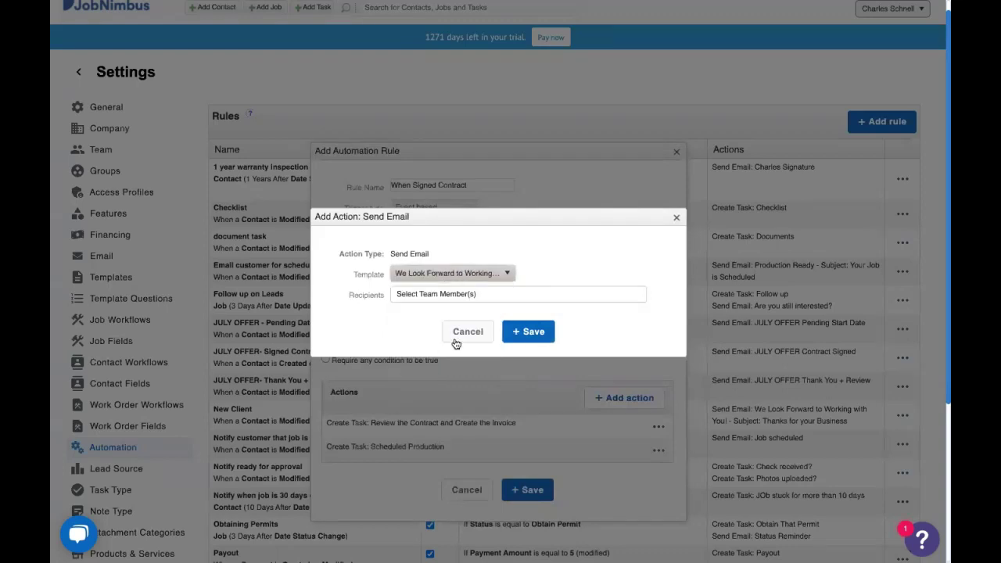
{"action": "left_click", "coordinate": [472, 296]}
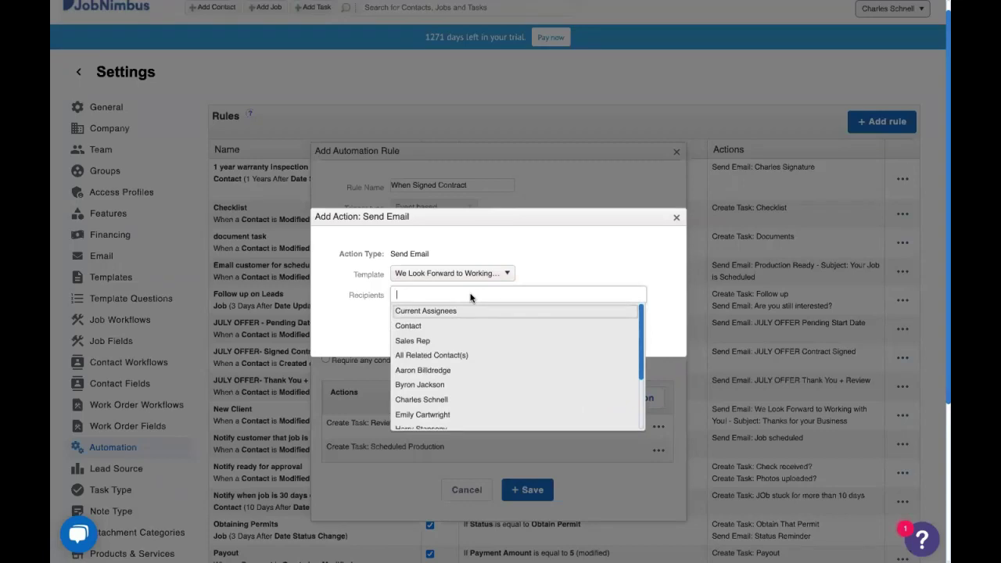
{"action": "left_click", "coordinate": [414, 327]}
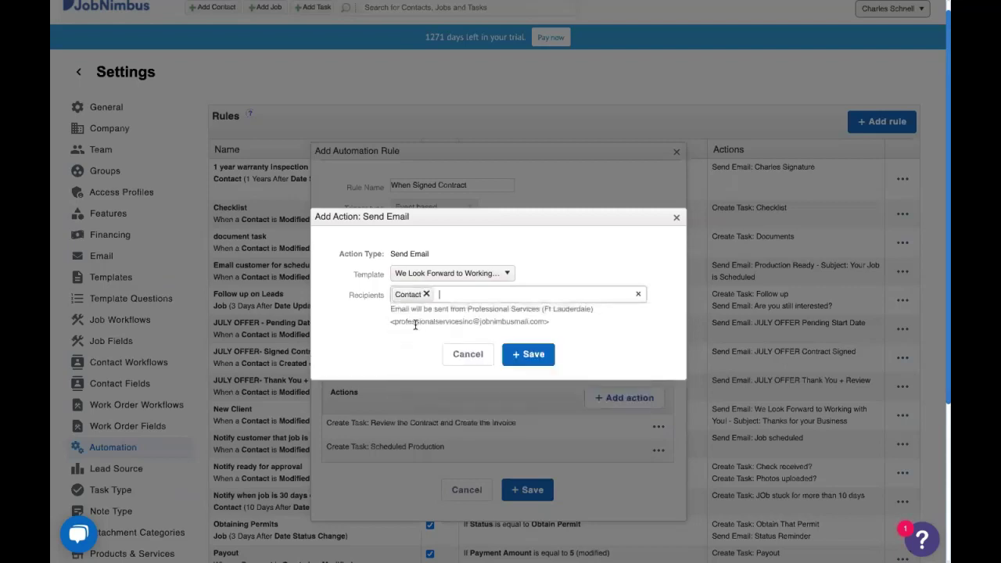
{"action": "left_click", "coordinate": [528, 355]}
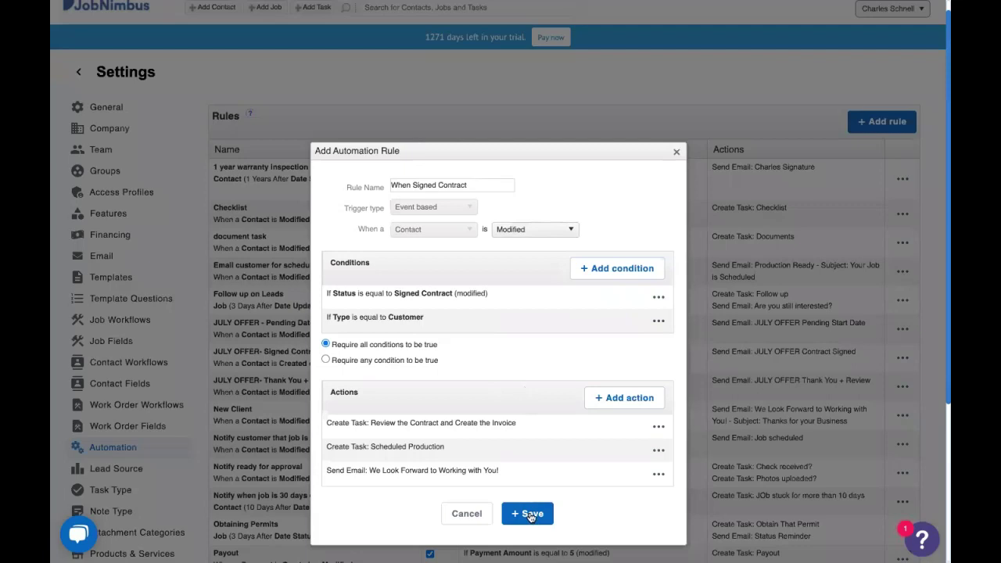
{"action": "left_click", "coordinate": [529, 514]}
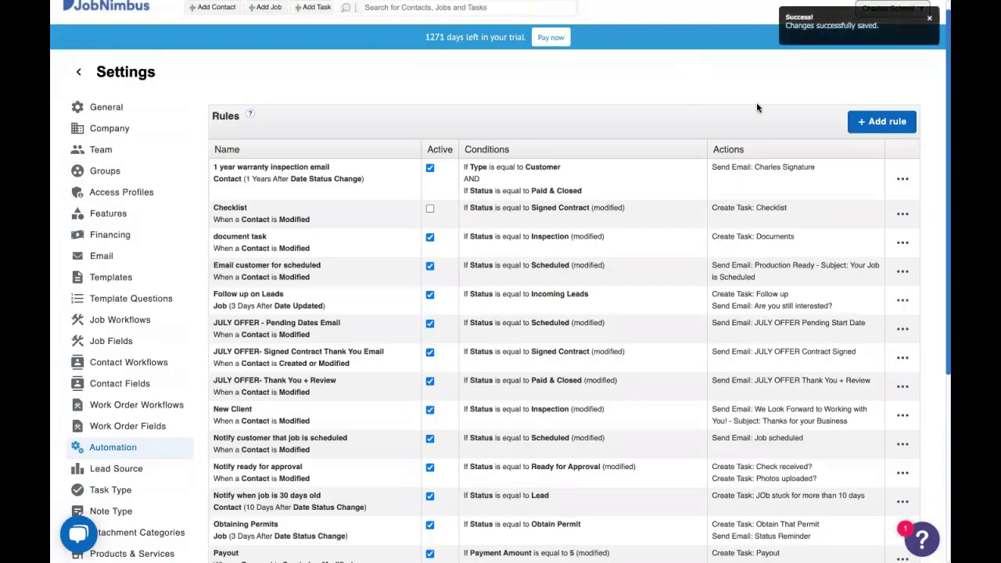
Start a new automation rule named "Contacts Lost to the Void" with a time-based trigger.
{"action": "left_click", "coordinate": [866, 123]}
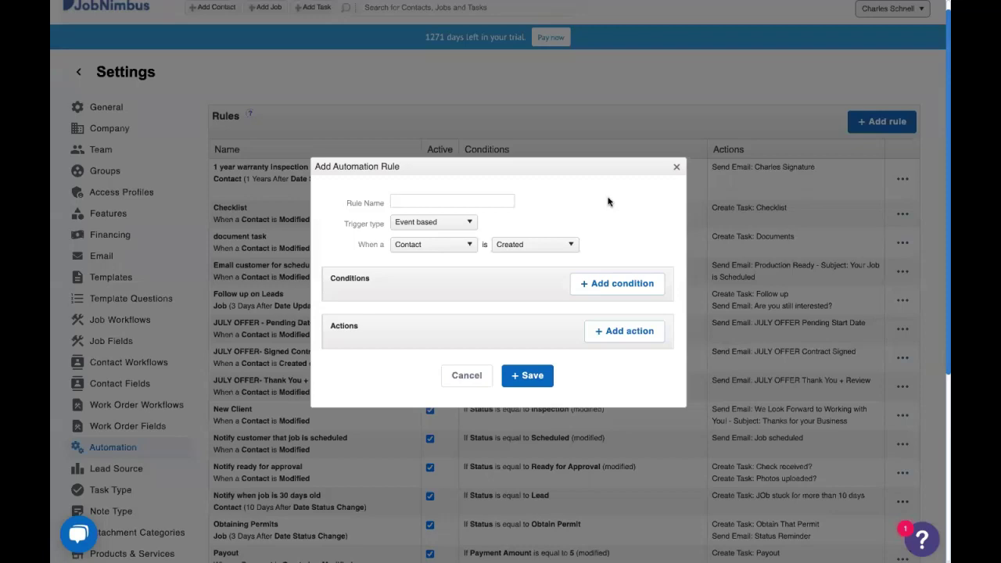
{"action": "type", "text": "Contacts Lost to the Void"}
{"action": "left_click", "coordinate": [462, 222]}
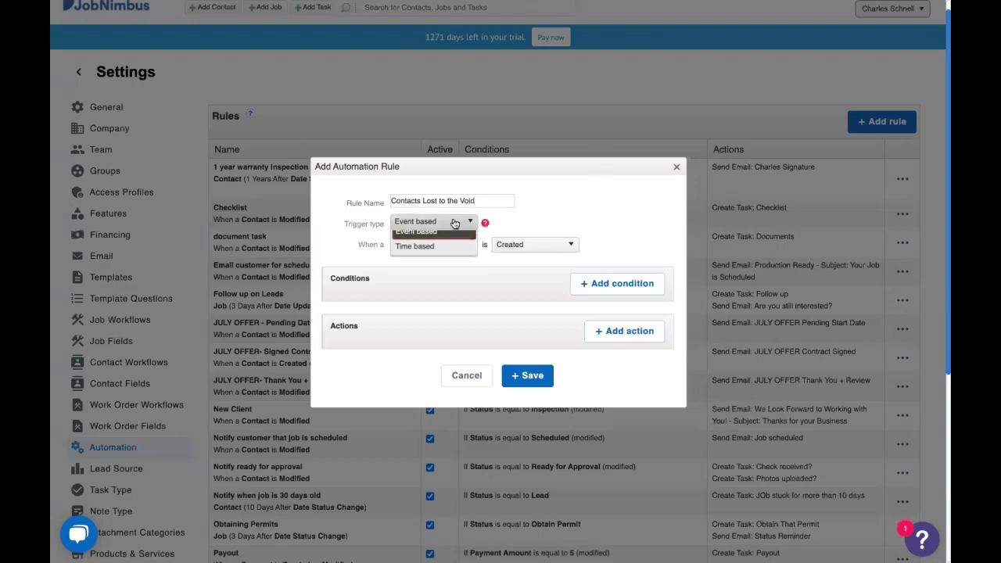
{"action": "left_click", "coordinate": [439, 255]}
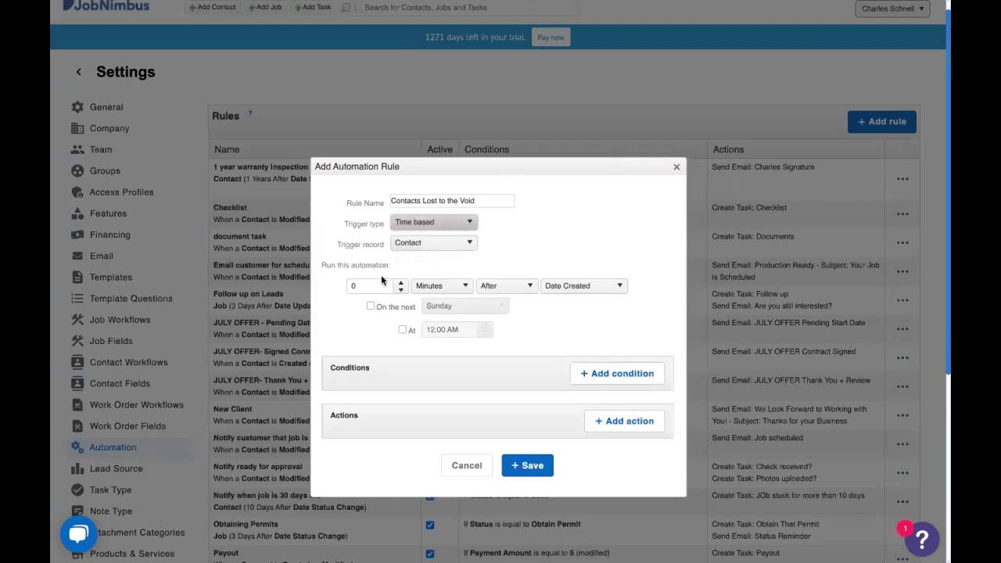
Schedule the rule to run 2 weeks after the contact's Date Updated.
{"action": "left_click", "coordinate": [356, 288]}
{"action": "key", "text": "BackSpace"}
{"action": "type", "text": "2"}
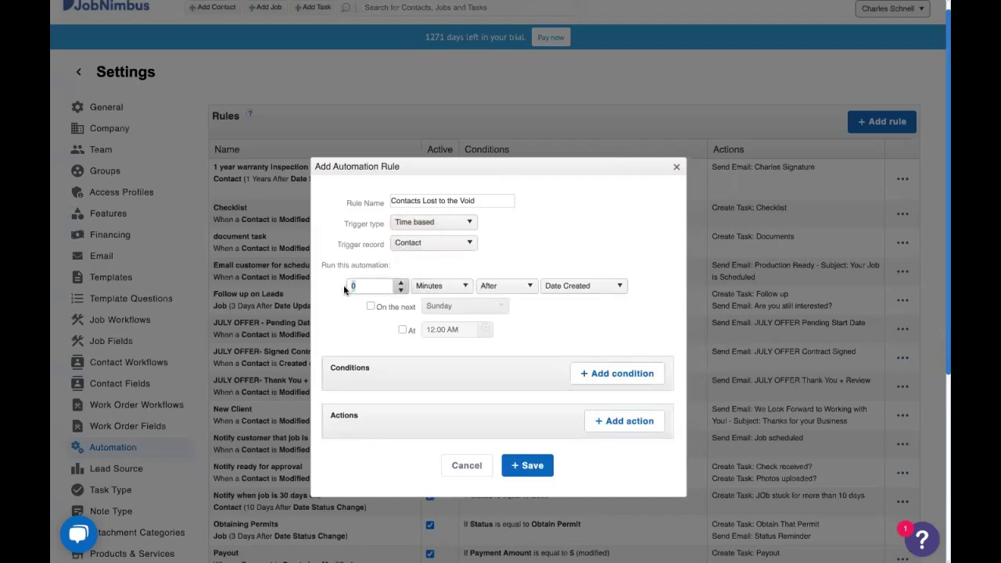
{"action": "left_click", "coordinate": [428, 286]}
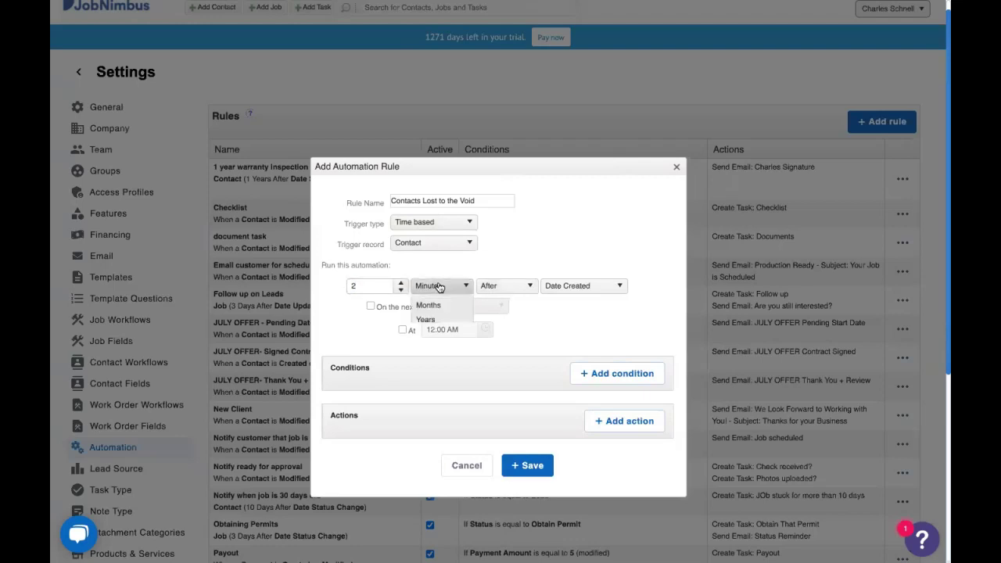
{"action": "left_click", "coordinate": [435, 350]}
{"action": "left_click", "coordinate": [571, 286]}
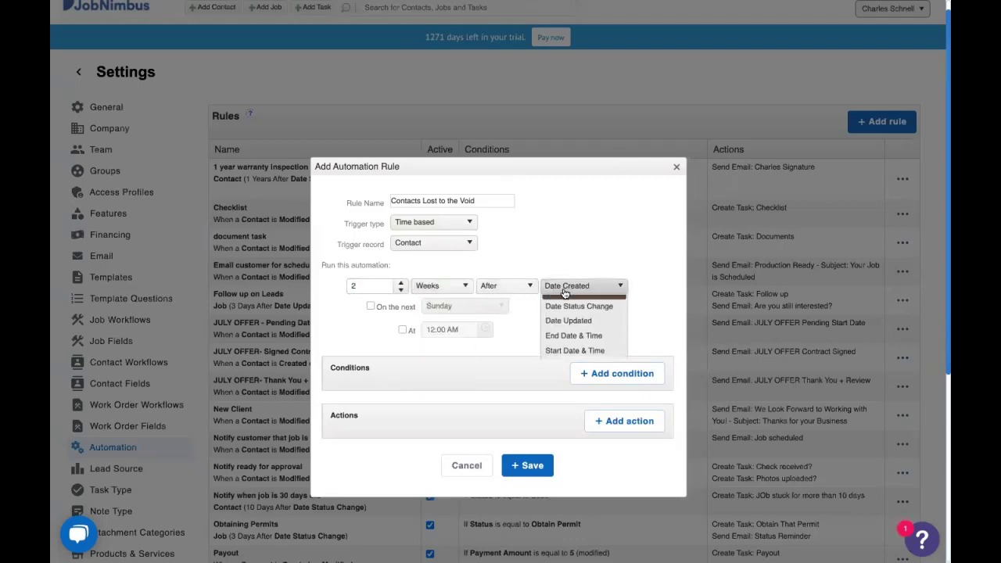
{"action": "left_click", "coordinate": [573, 332]}
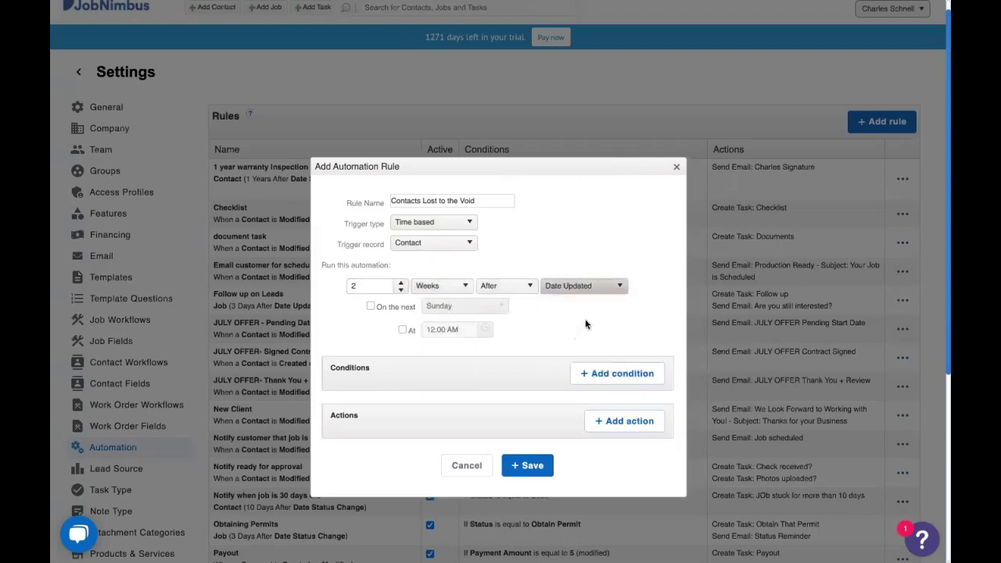
Add a condition that the contact's Status is equal to Lead.
{"action": "left_click", "coordinate": [601, 373]}
{"action": "left_click", "coordinate": [676, 244]}
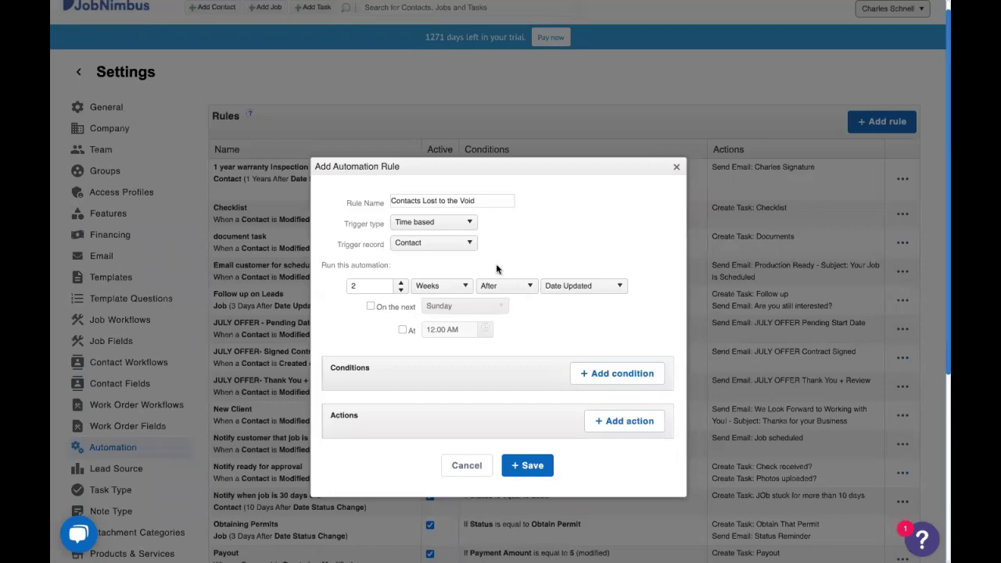
{"action": "left_click", "coordinate": [601, 370]}
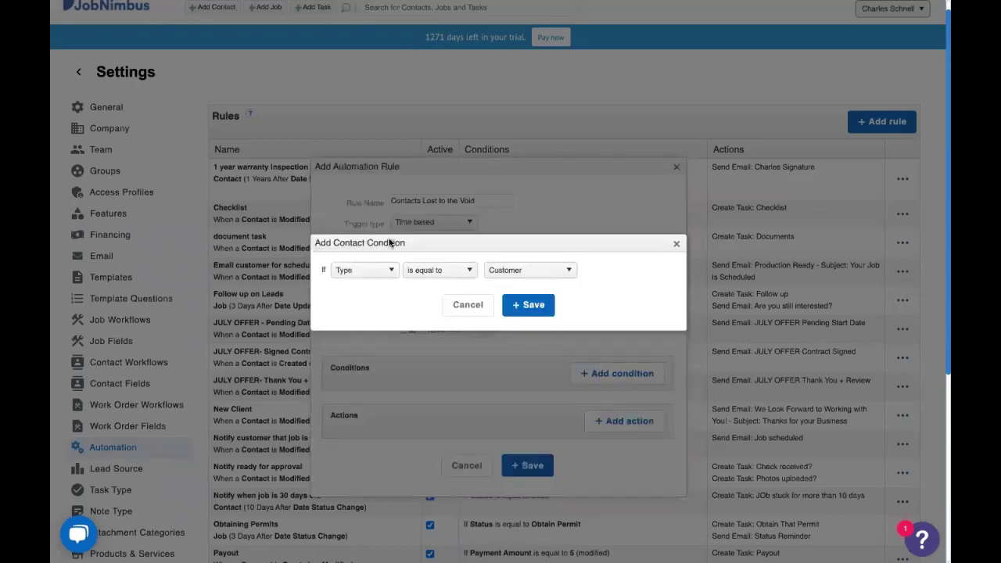
{"action": "left_click", "coordinate": [362, 270]}
{"action": "left_click", "coordinate": [360, 304]}
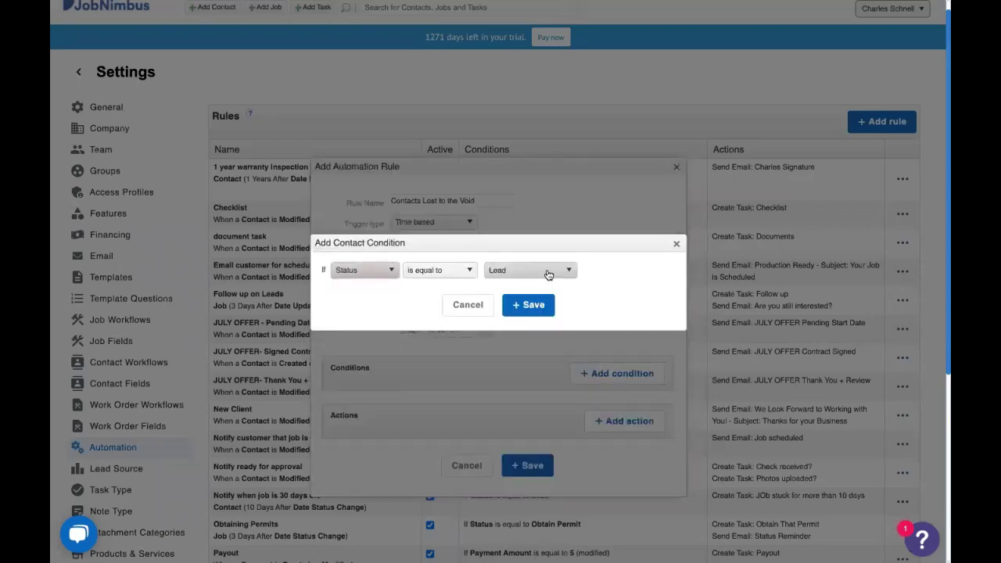
{"action": "left_click", "coordinate": [529, 306]}
Add a second contact condition to the rule requiring that Status is equal to Presentation.
{"action": "left_click", "coordinate": [635, 374]}
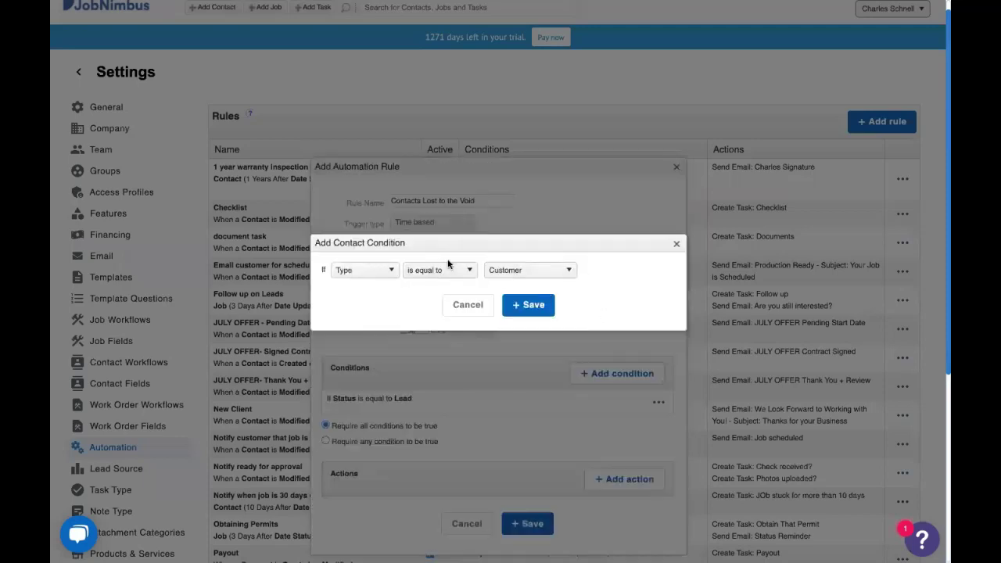
{"action": "left_click", "coordinate": [386, 271]}
{"action": "left_click", "coordinate": [377, 299]}
{"action": "left_click", "coordinate": [555, 269]}
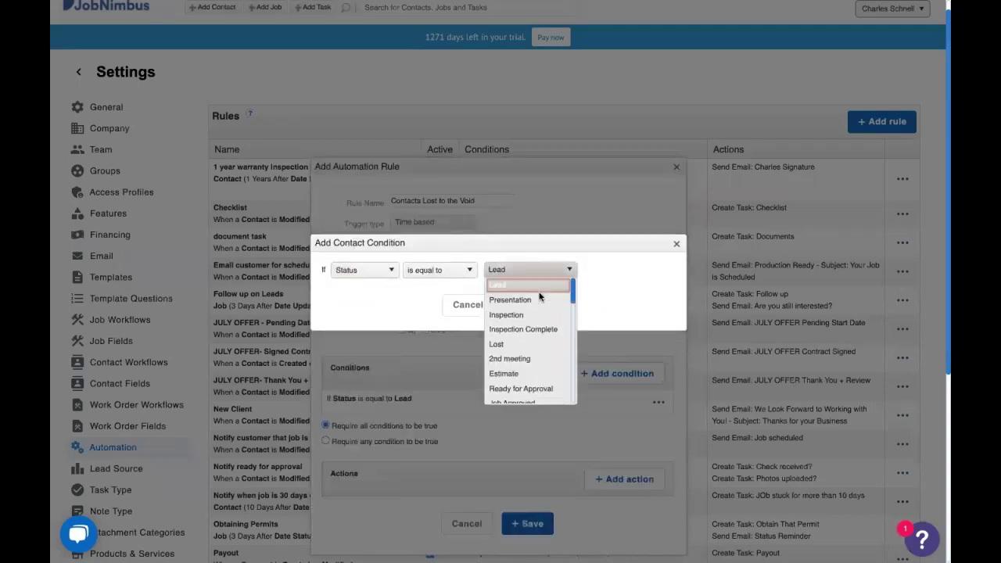
{"action": "left_click", "coordinate": [533, 304]}
{"action": "left_click", "coordinate": [529, 306]}
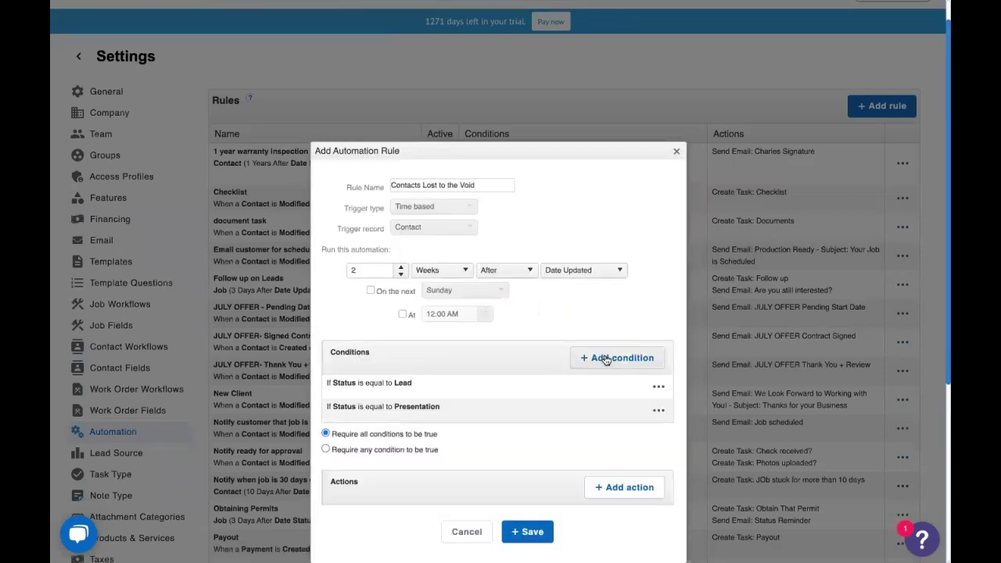
Add a condition that Status is equal to Inspection, and set the rule to require any condition to be true.
{"action": "left_click", "coordinate": [614, 358]}
{"action": "left_click", "coordinate": [364, 271]}
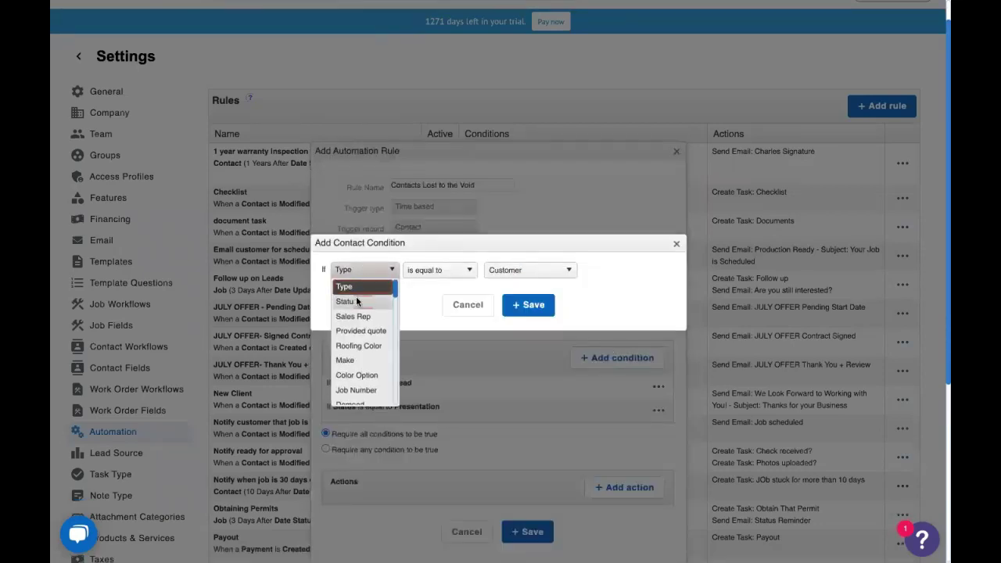
{"action": "left_click", "coordinate": [347, 301]}
{"action": "left_click", "coordinate": [527, 270]}
{"action": "left_click", "coordinate": [517, 317]}
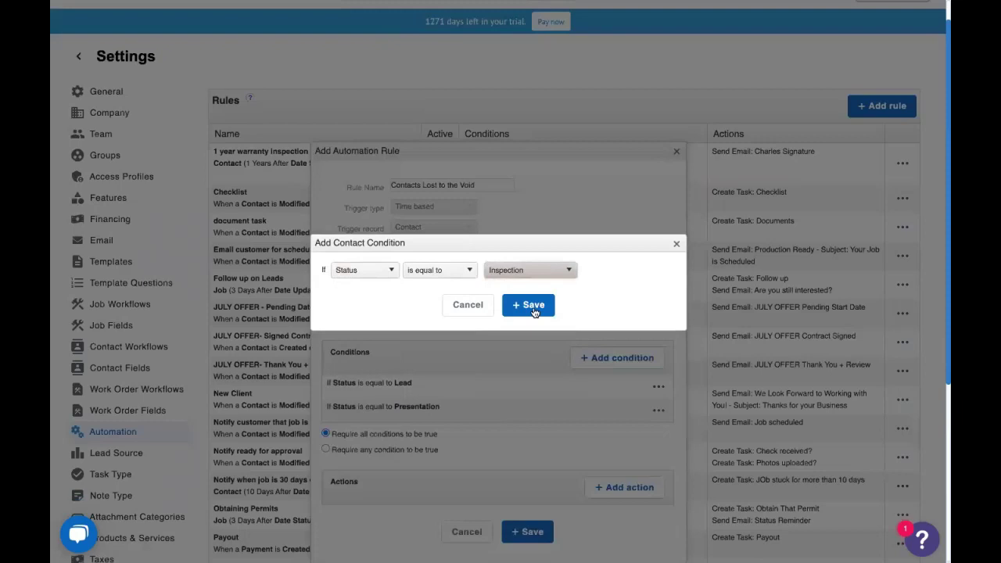
{"action": "left_click", "coordinate": [529, 305]}
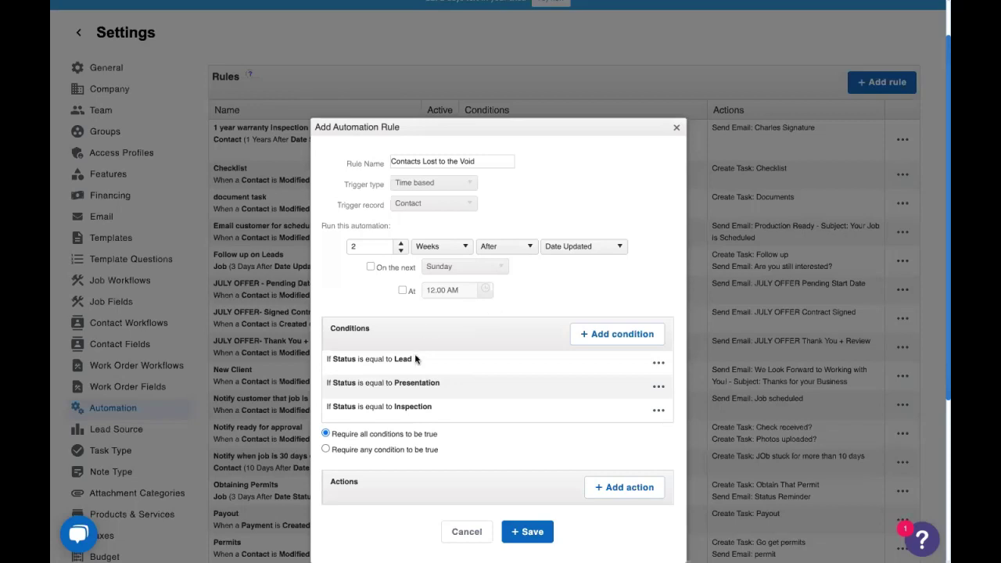
{"action": "left_click", "coordinate": [326, 450]}
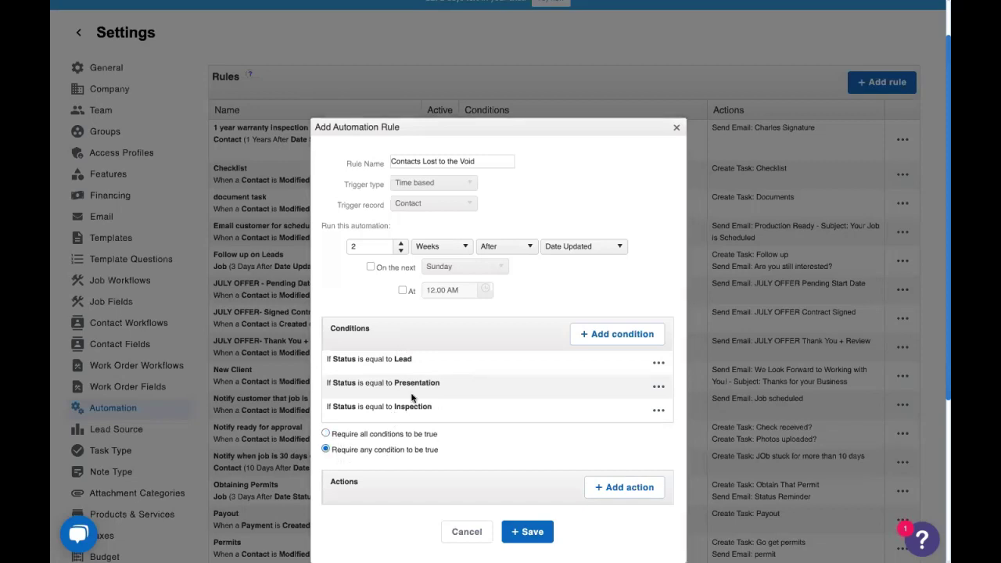
Add a Change Status action that sets Customer contacts to the Lost status, and save the automation rule.
{"action": "left_click", "coordinate": [625, 488]}
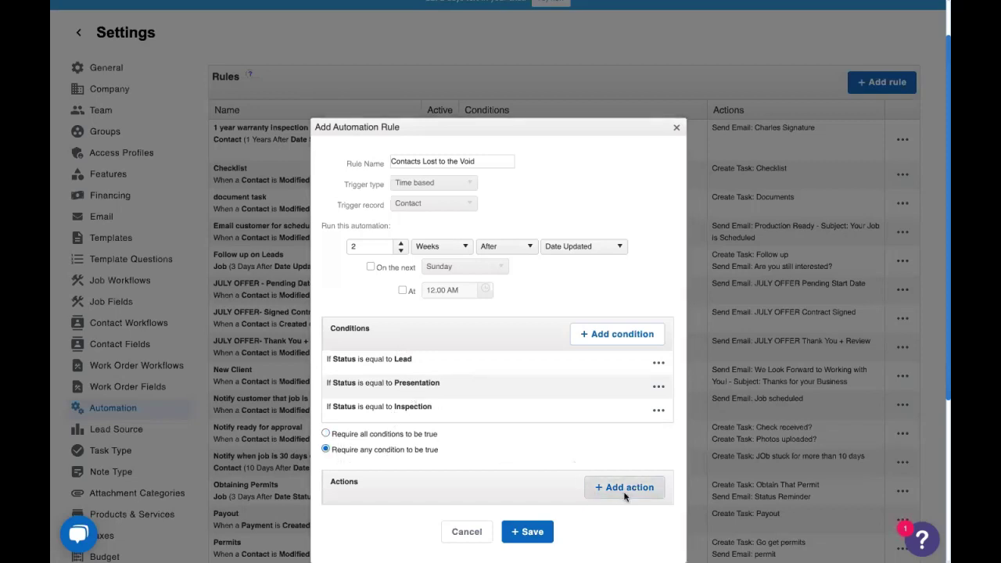
{"action": "left_click", "coordinate": [488, 272]}
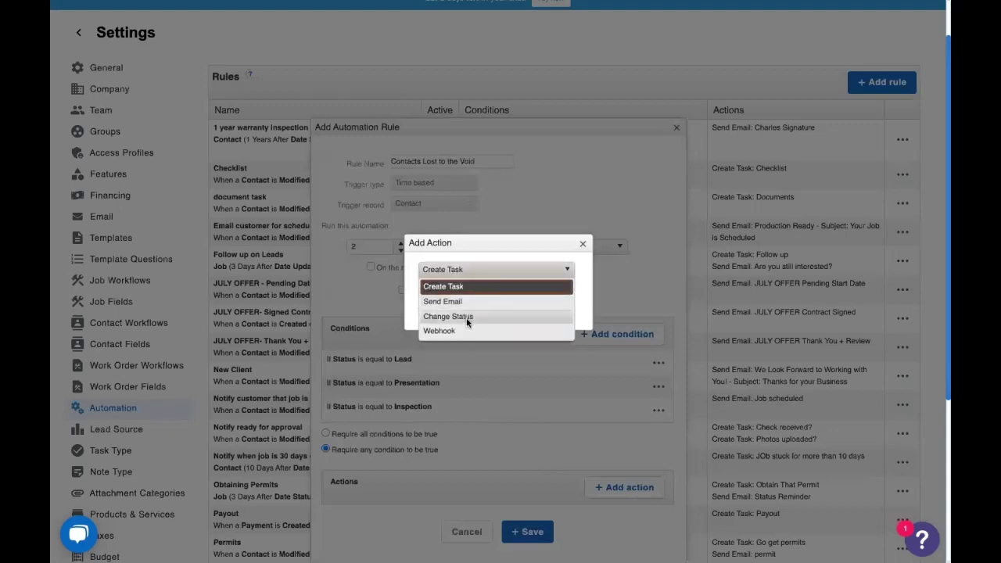
{"action": "left_click", "coordinate": [468, 317]}
{"action": "left_click", "coordinate": [524, 309]}
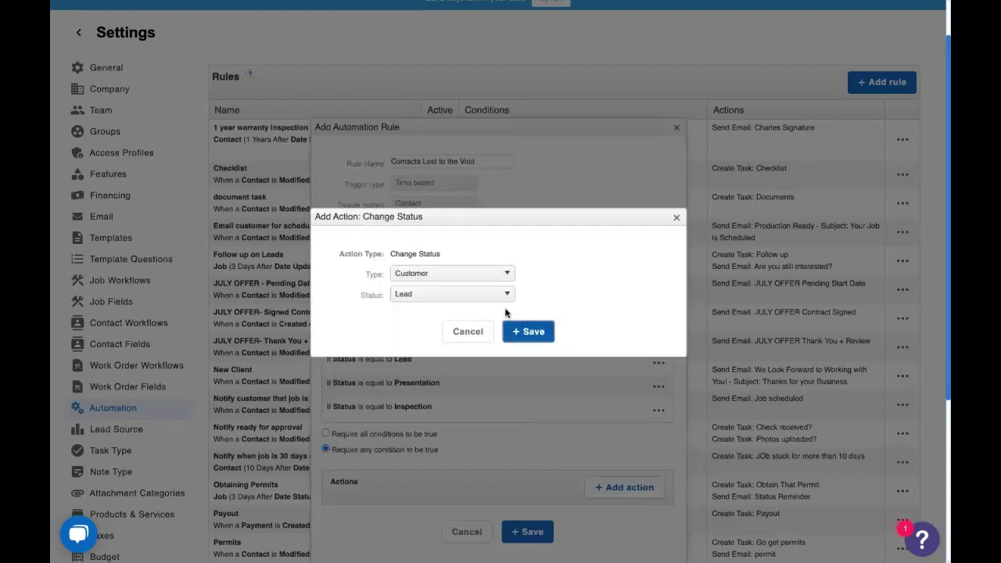
{"action": "left_click", "coordinate": [418, 295]}
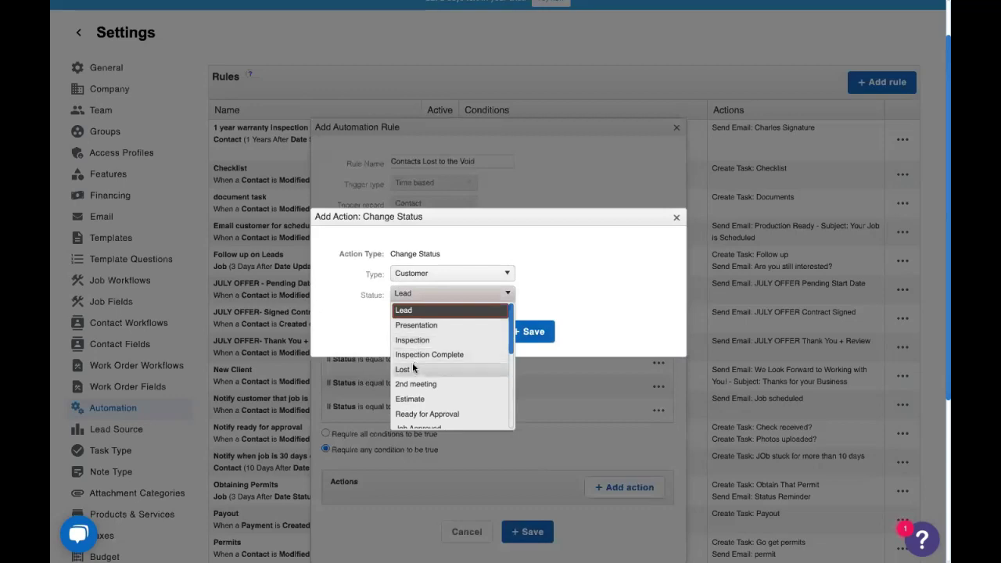
{"action": "left_click", "coordinate": [425, 369]}
{"action": "left_click", "coordinate": [530, 332]}
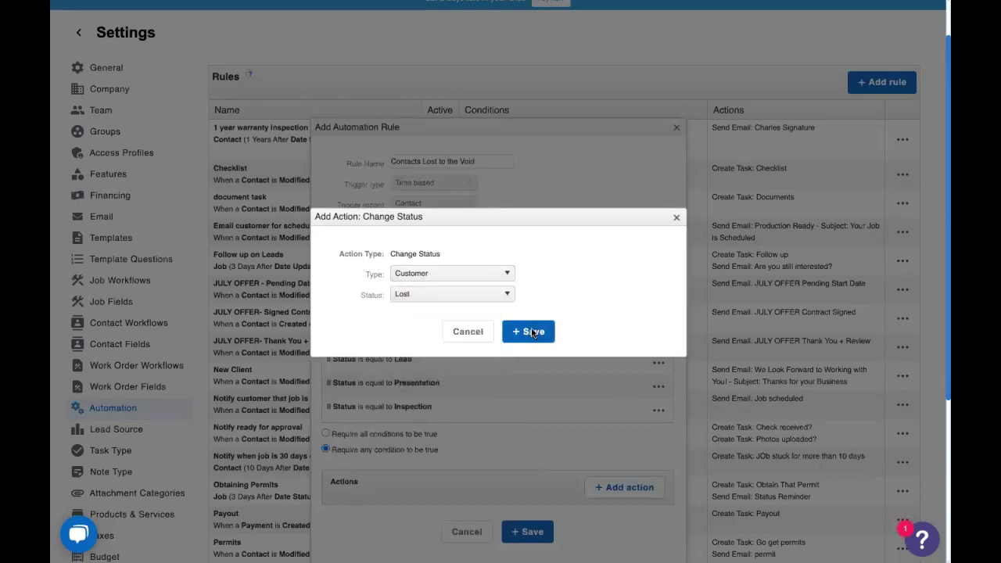
{"action": "scroll", "coordinate": [503, 328], "scroll_direction": "down", "scroll_amount": 2}
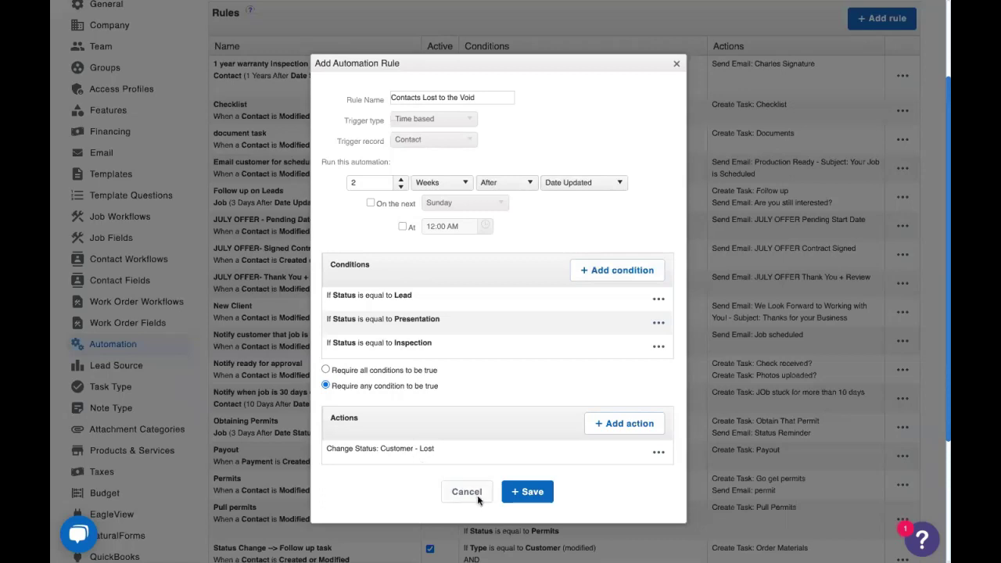
{"action": "left_click", "coordinate": [529, 499]}
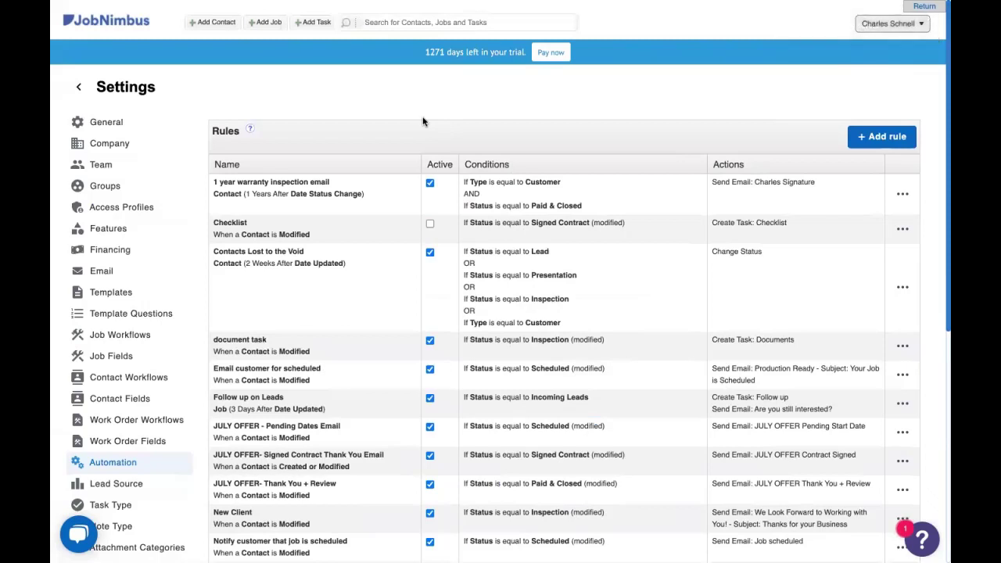